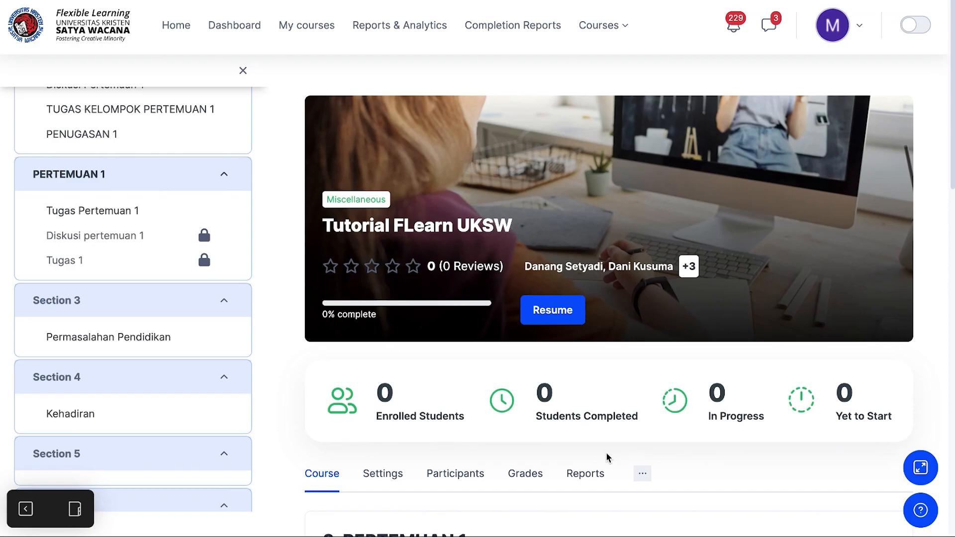
Step: Turn on editing mode and add a new Feedback activity at the end of the PERTEMUAN 1 section
{"action": "left_click", "coordinate": [920, 25]}
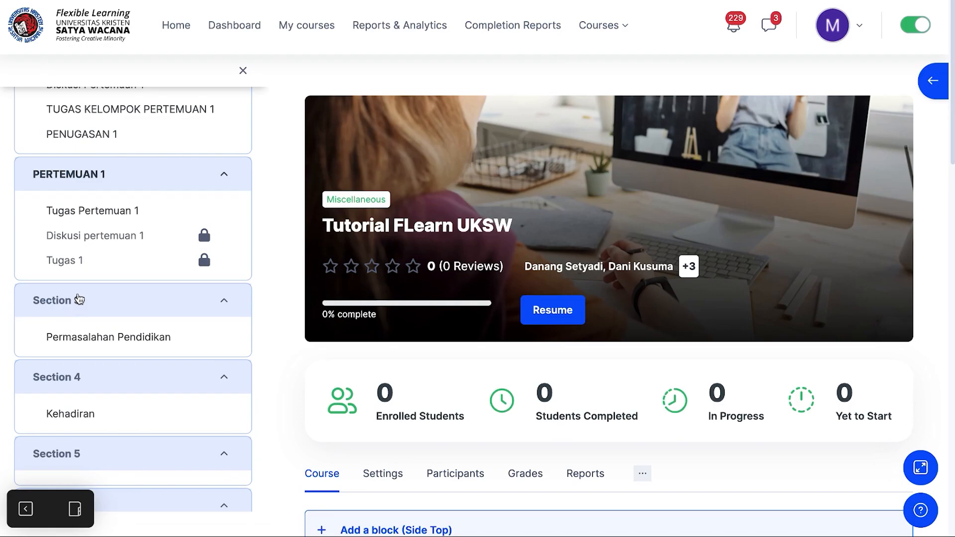
{"action": "left_click", "coordinate": [72, 175]}
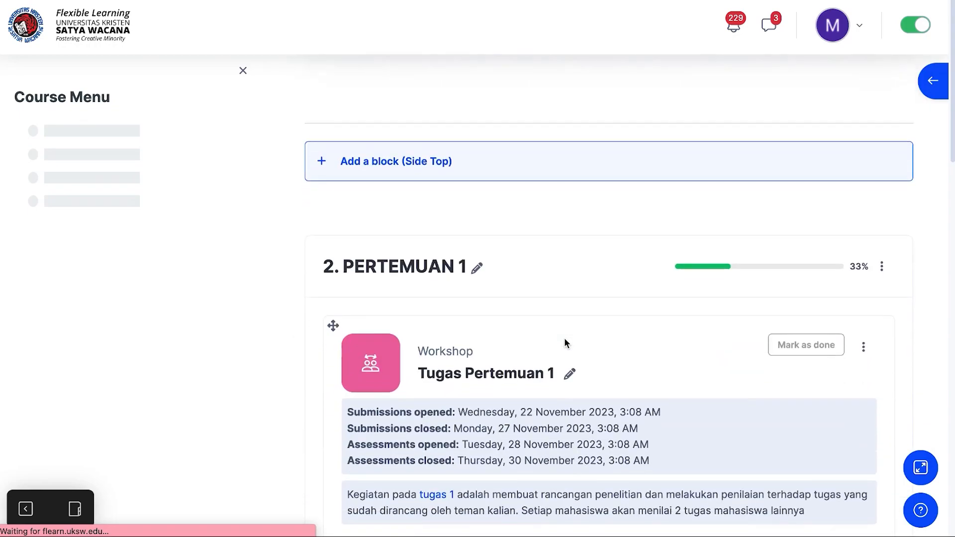
{"action": "scroll", "coordinate": [565, 339], "scroll_direction": "down", "scroll_amount": 7}
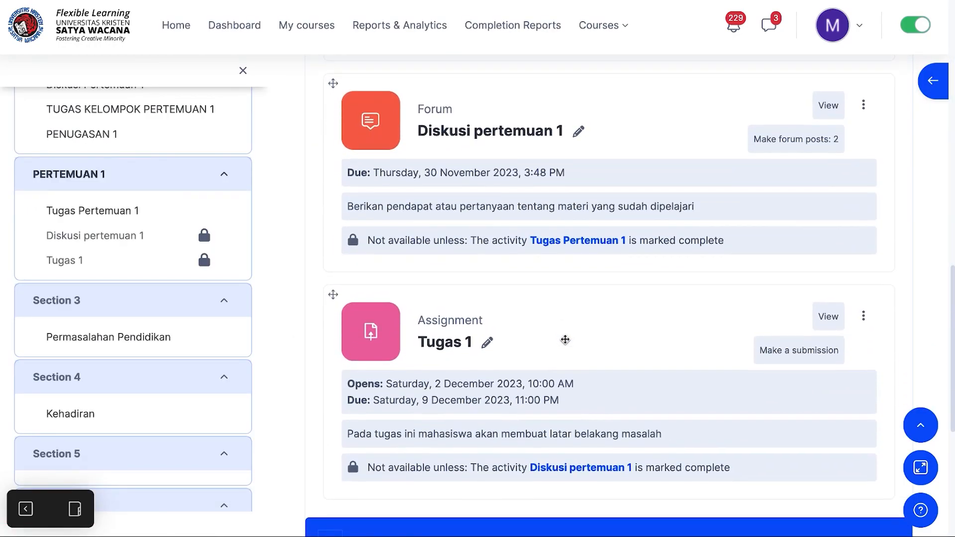
{"action": "scroll", "coordinate": [565, 339], "scroll_direction": "down", "scroll_amount": 3}
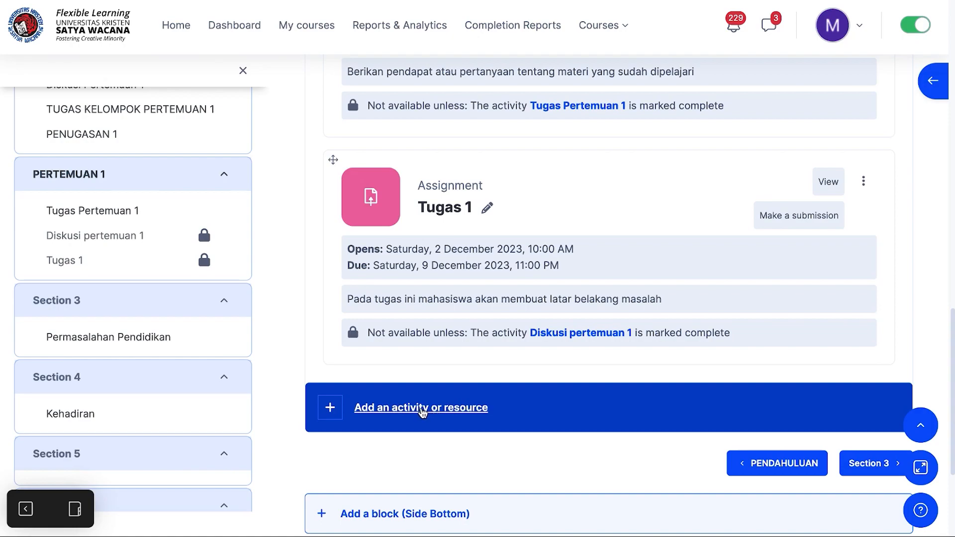
{"action": "left_click", "coordinate": [422, 409]}
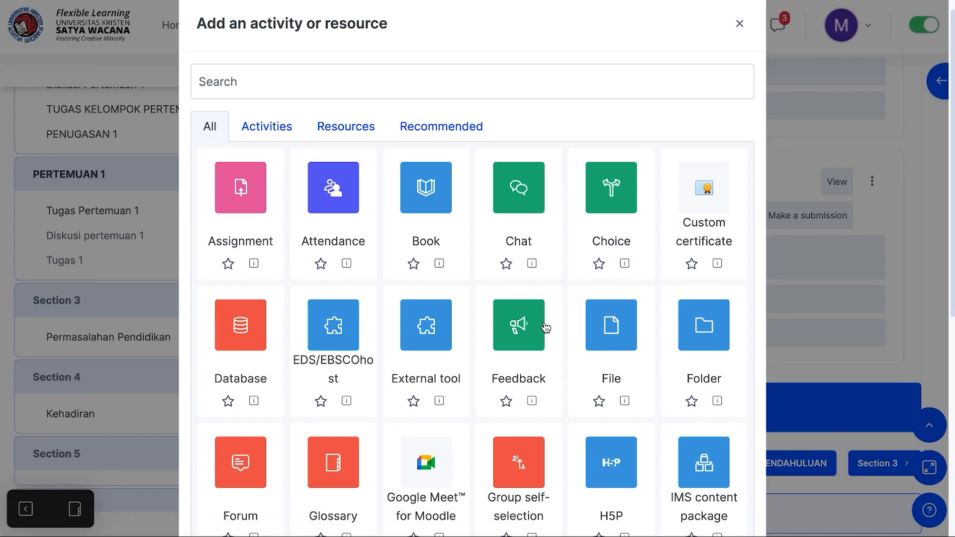
{"action": "left_click", "coordinate": [517, 328]}
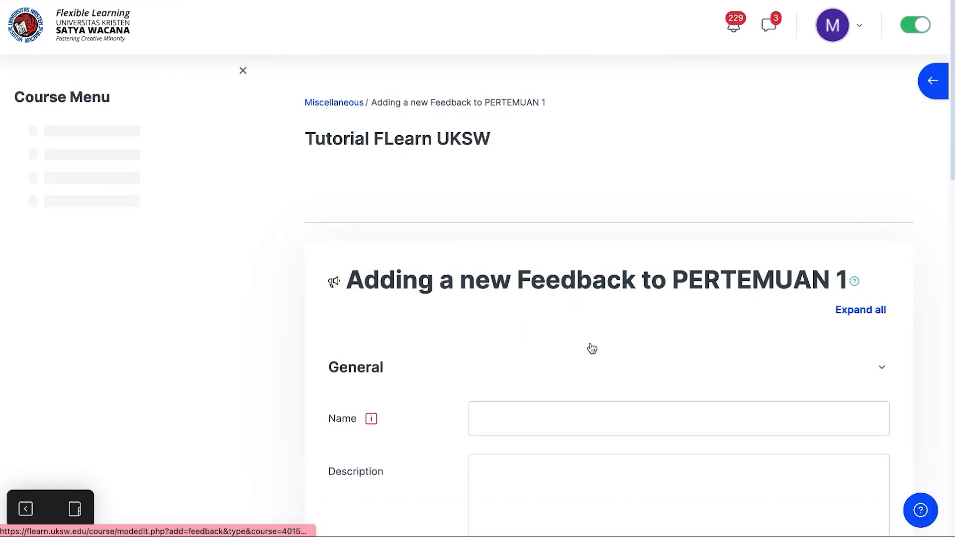
Step: Name the feedback activity "Umpanbalik Pengerjaan Tugas 1"
{"action": "scroll", "coordinate": [592, 349], "scroll_direction": "down", "scroll_amount": 3}
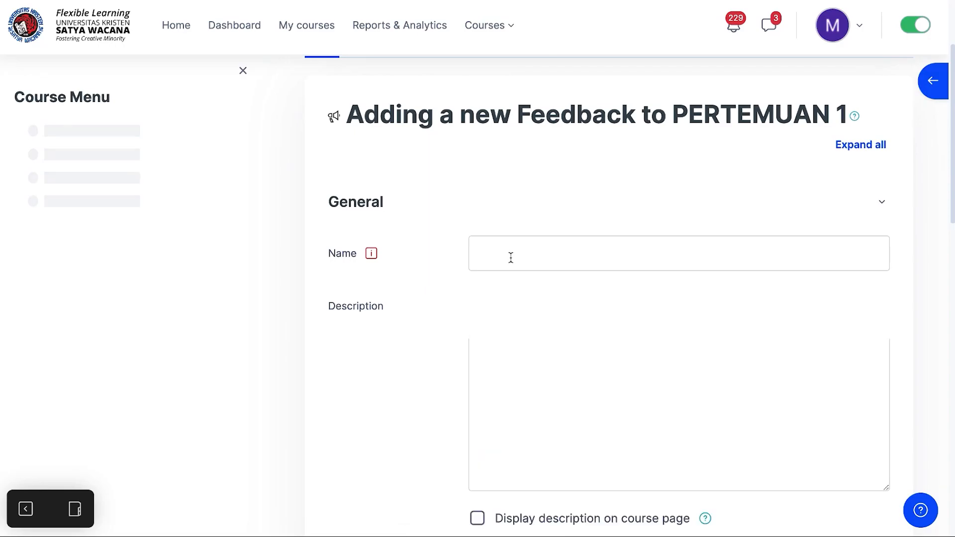
{"action": "left_click", "coordinate": [511, 258]}
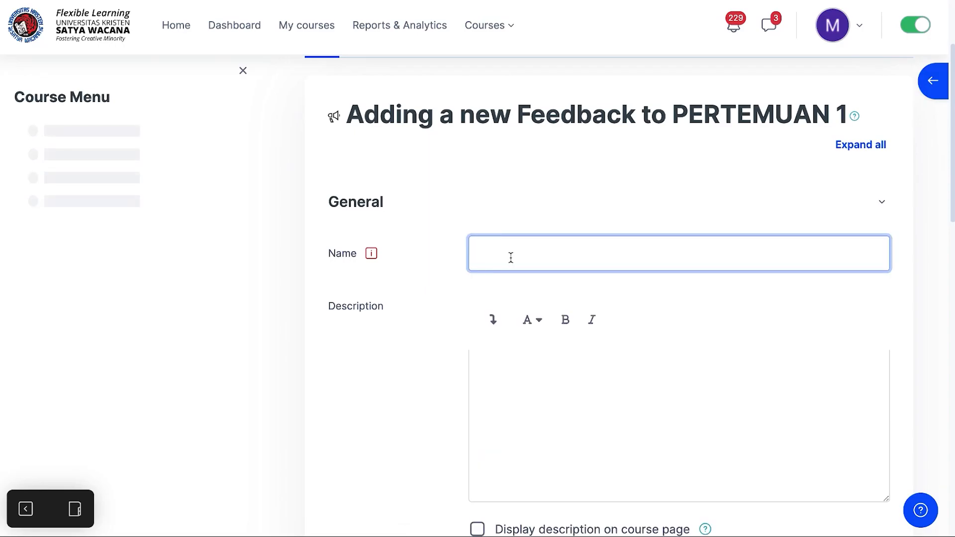
{"action": "type", "text": "Fe"}
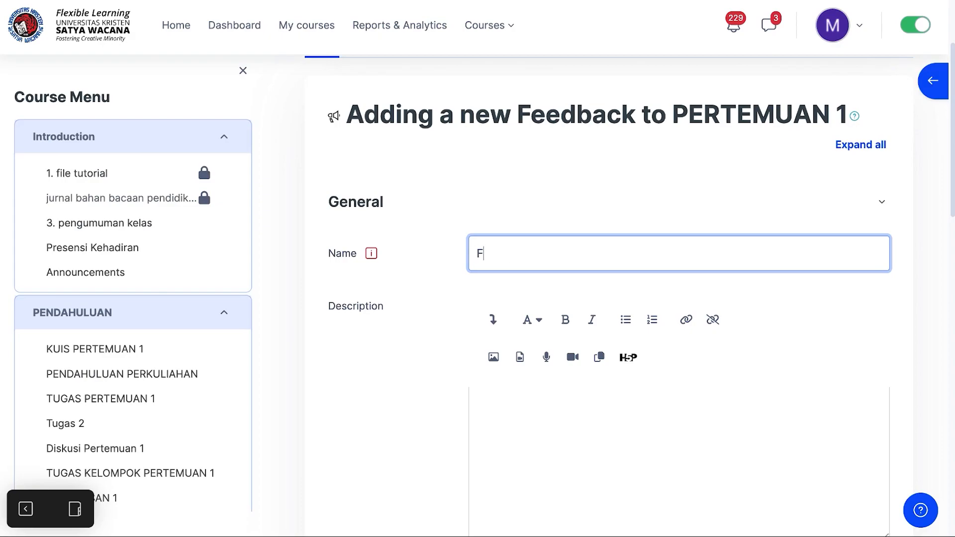
{"action": "key", "text": "BackSpace"}
{"action": "key", "text": "BackSpace"}
{"action": "type", "text": "Umpanbalik Tugas"}
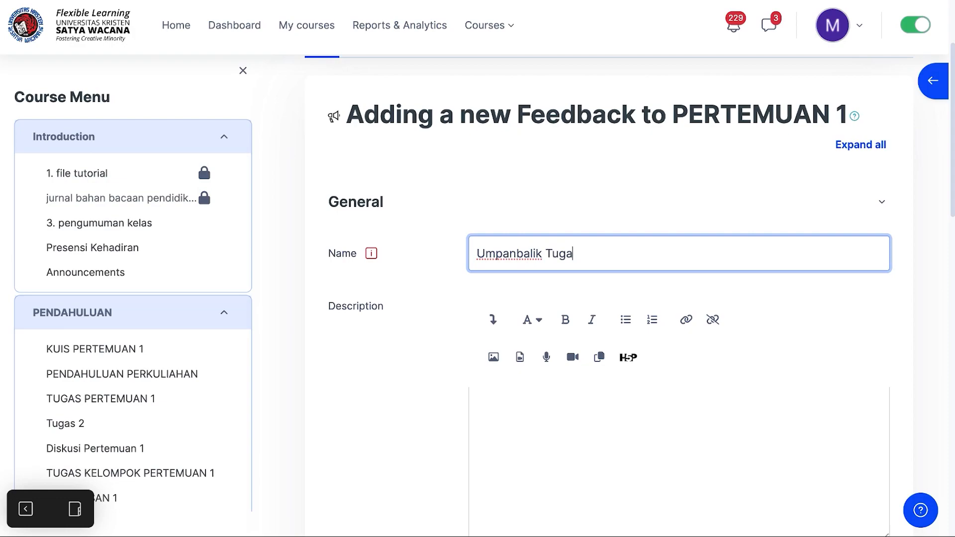
{"action": "key", "text": "BackSpace"}
{"action": "key", "text": "BackSpace"}
{"action": "key", "text": "BackSpace"}
{"action": "key", "text": "BackSpace"}
{"action": "key", "text": "BackSpace"}
{"action": "type", "text": "Pengerjaan Tugas 1"}
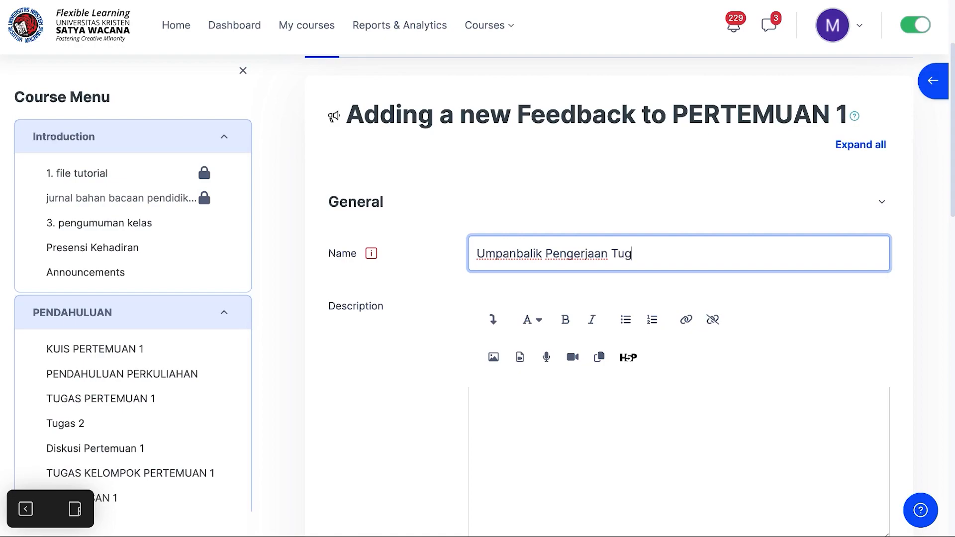
Step: Enter the description "Setelah mengerjakan tugas 1, berikanlah pendapat anda dengan mengisi pertanyaan pada aktivitas umpan balik ini"
{"action": "left_click", "coordinate": [523, 400]}
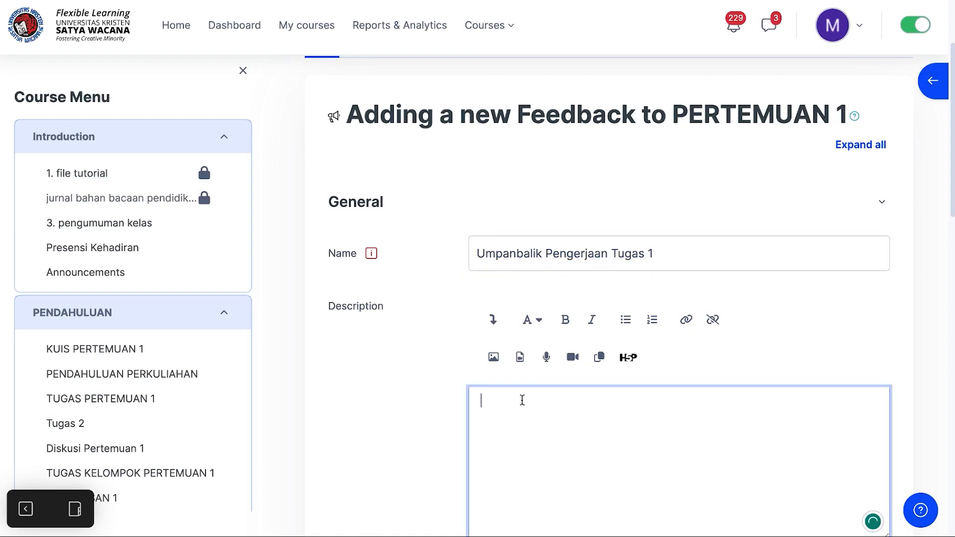
{"action": "type", "text": "Setelah mengerjakan tugas 1, berikanlah pendapat anda n"}
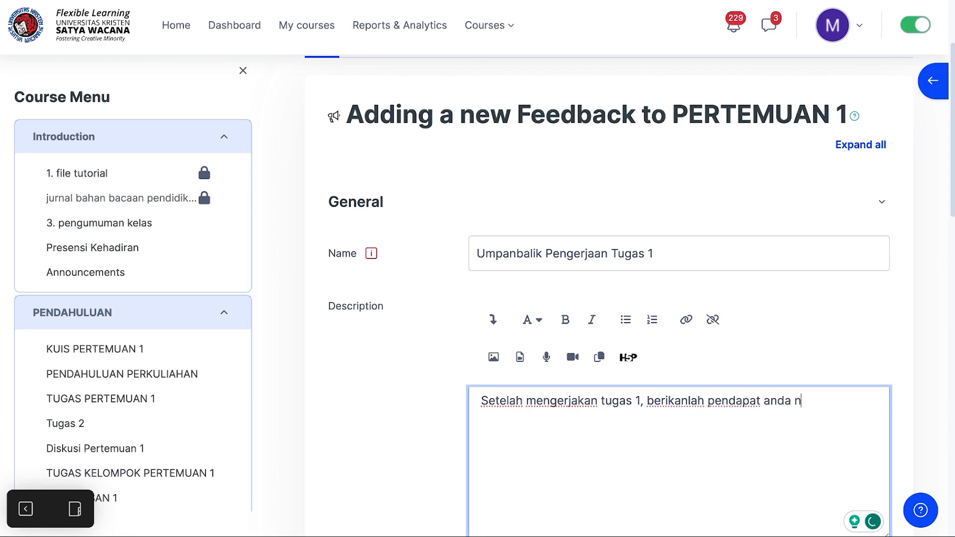
{"action": "key", "text": "BackSpace"}
{"action": "type", "text": "dengan mengisi "}
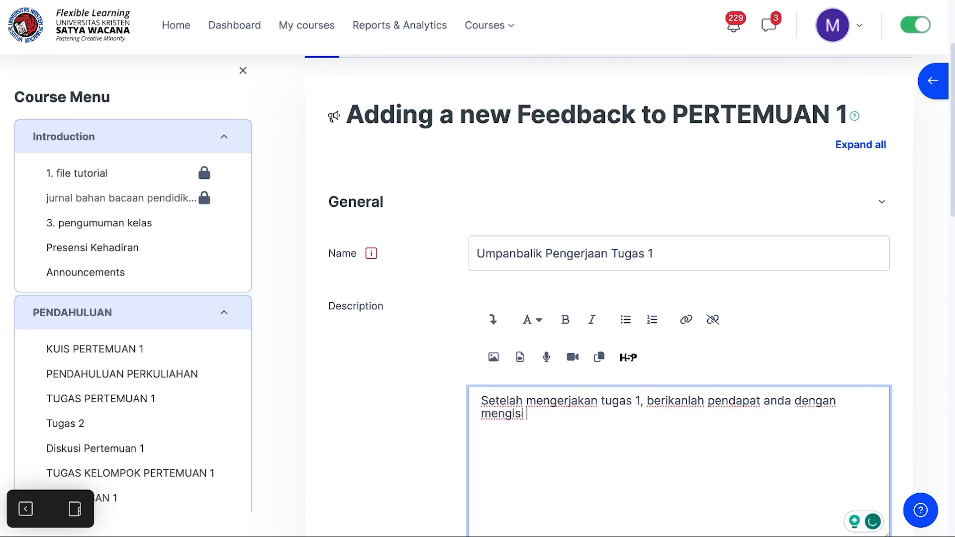
{"action": "type", "text": "pertan"}
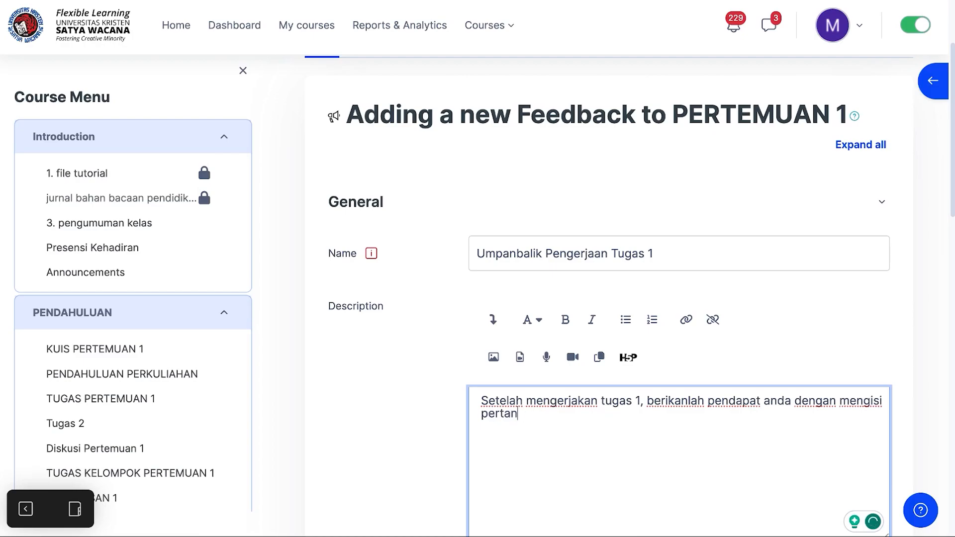
{"action": "type", "text": "yaan pada aktivita"}
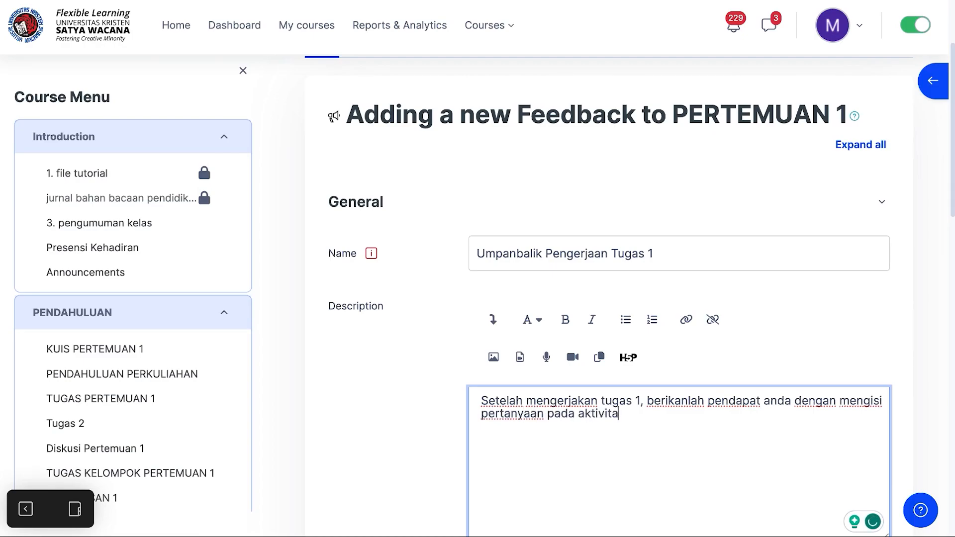
{"action": "type", "text": "s umpan balik ini"}
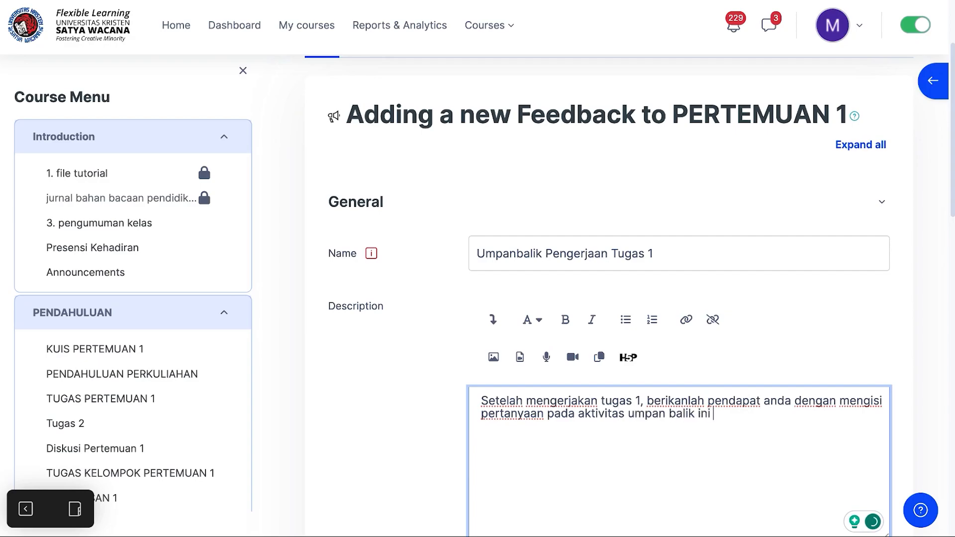
Step: Enable displaying the description on the course page
{"action": "scroll", "coordinate": [522, 390], "scroll_direction": "down", "scroll_amount": 5}
{"action": "scroll", "coordinate": [523, 390], "scroll_direction": "down", "scroll_amount": 1}
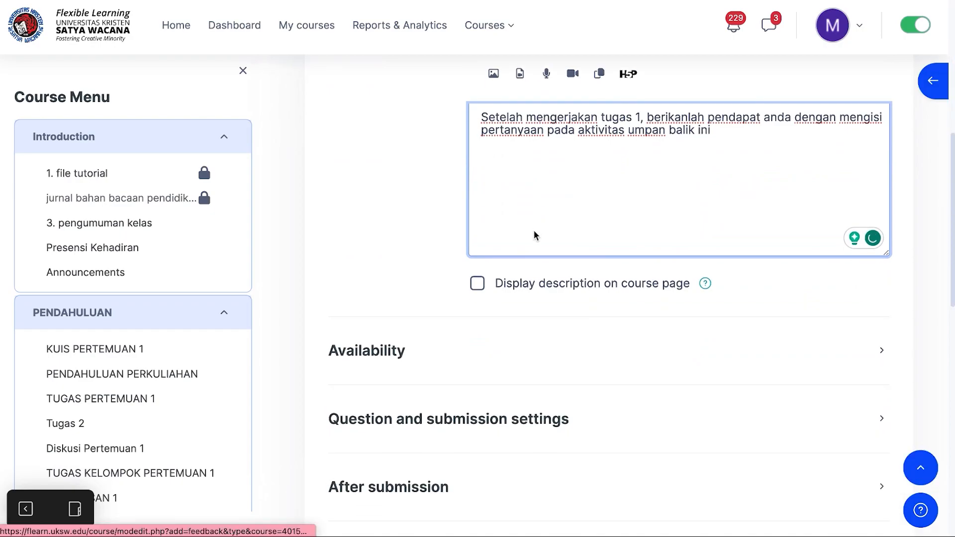
{"action": "scroll", "coordinate": [562, 199], "scroll_direction": "up", "scroll_amount": 2}
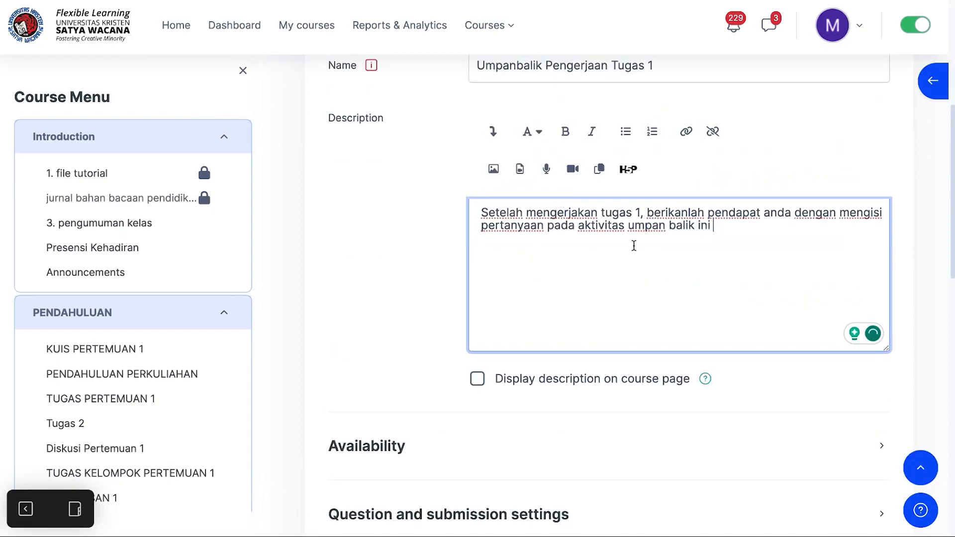
{"action": "left_click", "coordinate": [477, 383]}
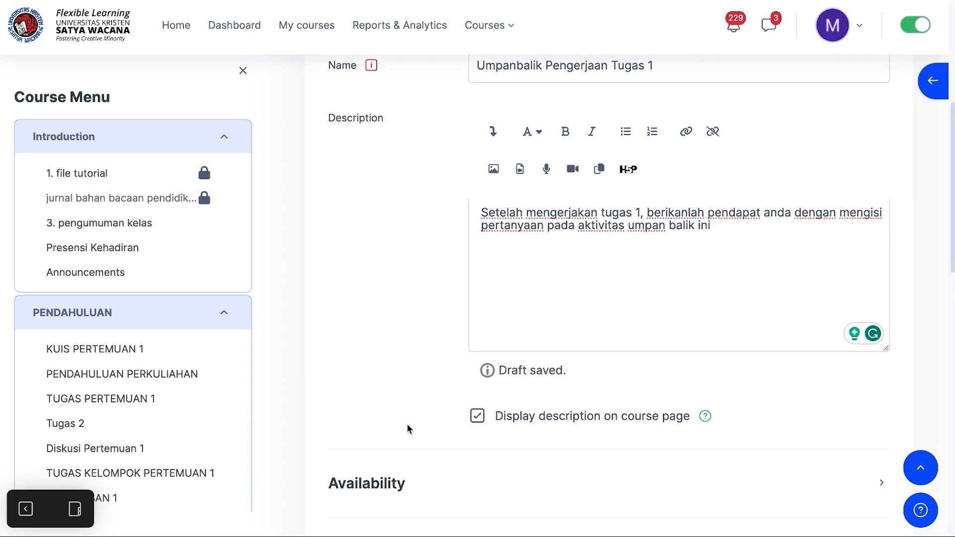
Step: Expand the Availability settings and enable the Allow answers from date
{"action": "left_click", "coordinate": [383, 486]}
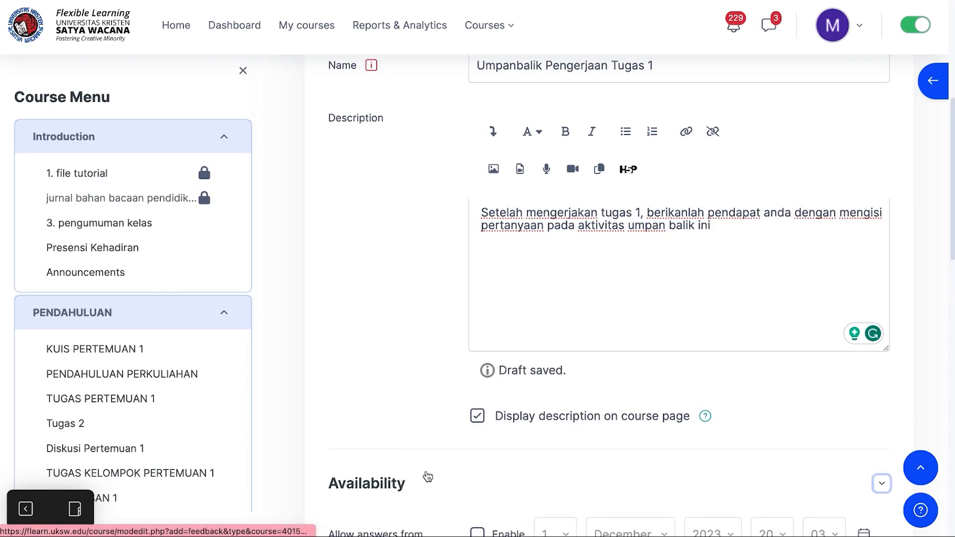
{"action": "left_click", "coordinate": [395, 482]}
{"action": "scroll", "coordinate": [477, 484], "scroll_direction": "down", "scroll_amount": 3}
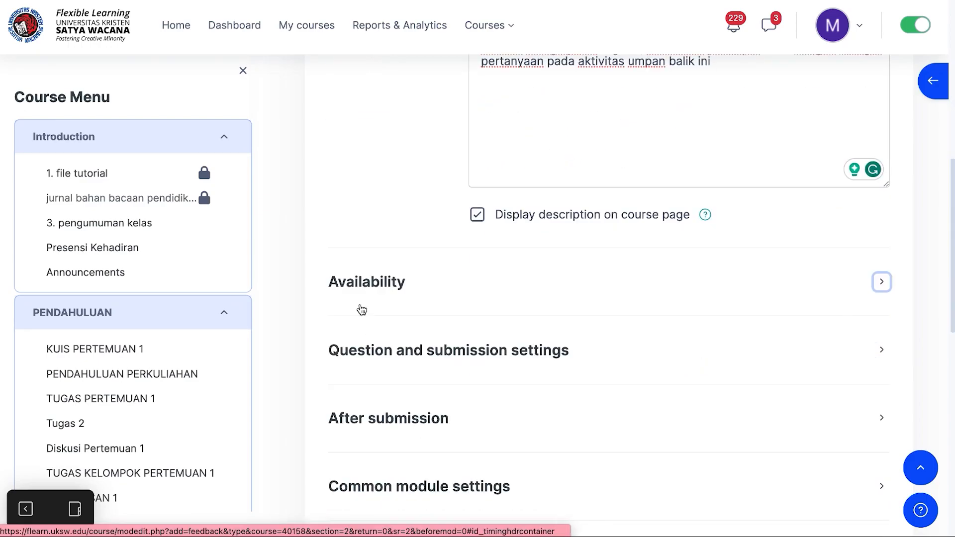
{"action": "left_click", "coordinate": [370, 282]}
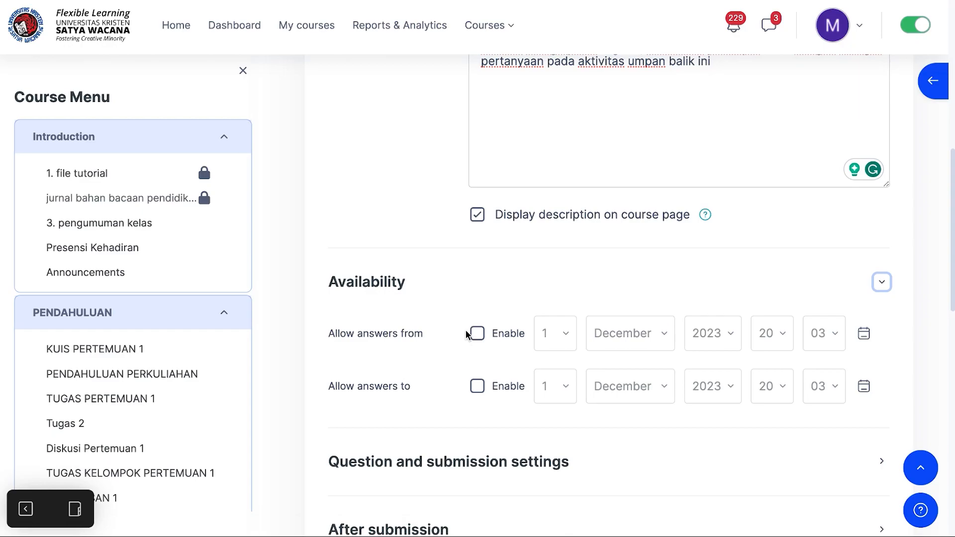
{"action": "left_click", "coordinate": [476, 336]}
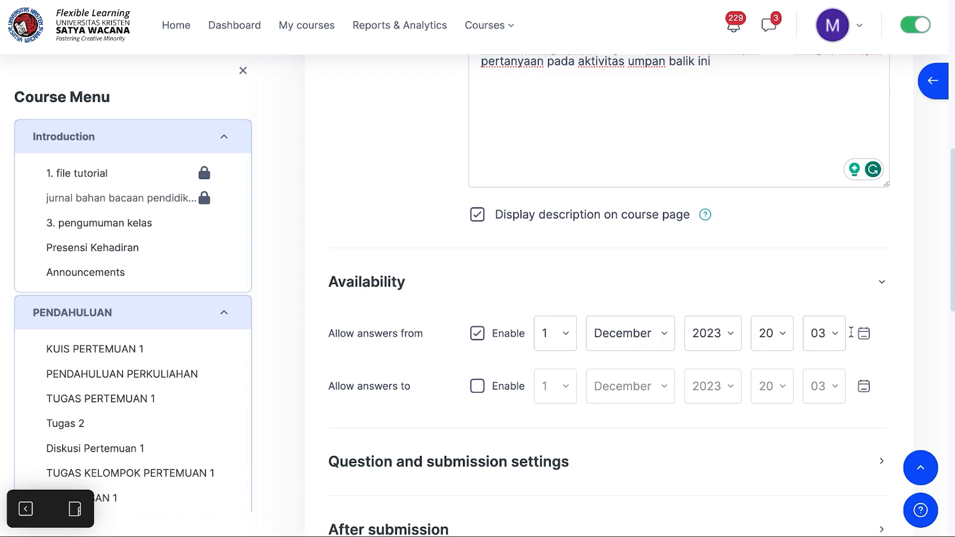
Step: Enable the Allow answers to date and set its day to 5 December 2023
{"action": "left_click", "coordinate": [476, 387]}
{"action": "left_click", "coordinate": [567, 387]}
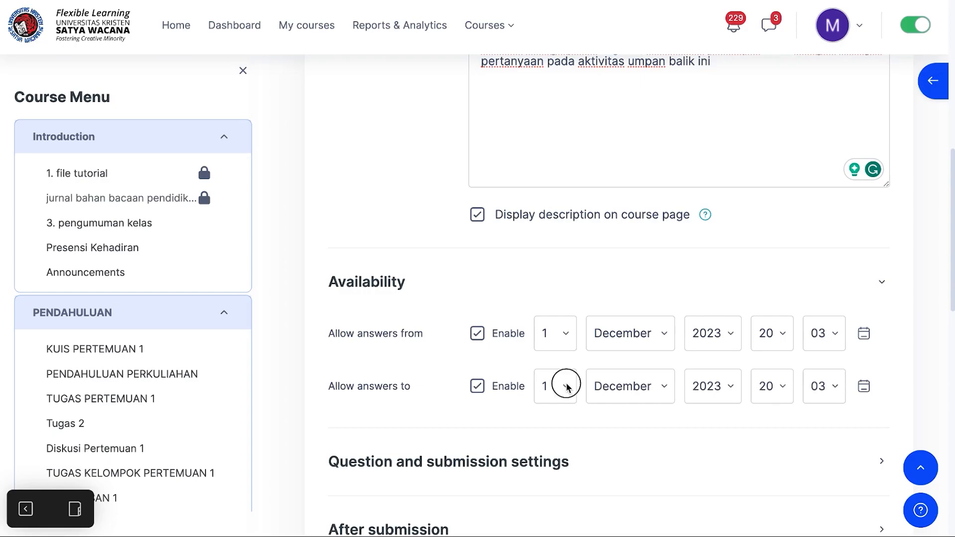
{"action": "left_click", "coordinate": [549, 460]}
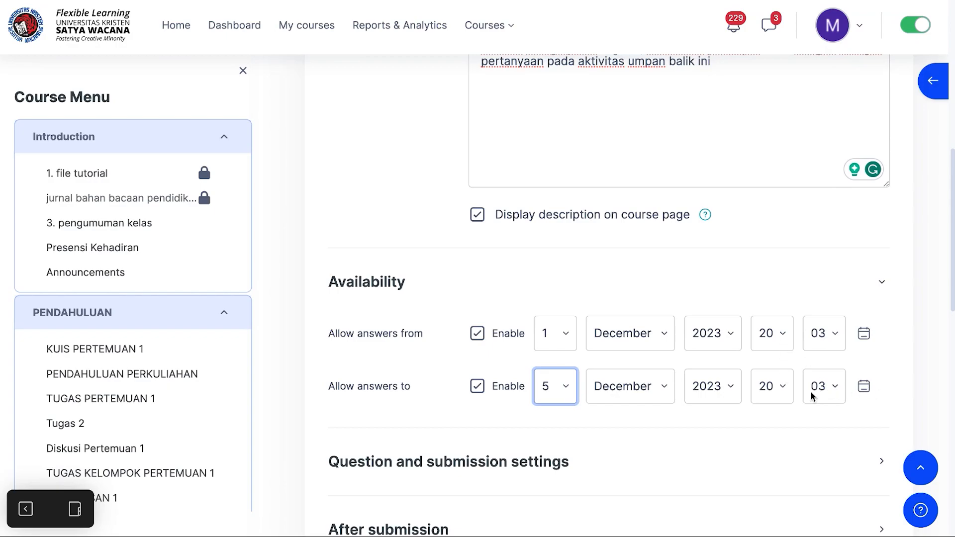
{"action": "left_click", "coordinate": [783, 386]}
{"action": "left_click", "coordinate": [784, 390]}
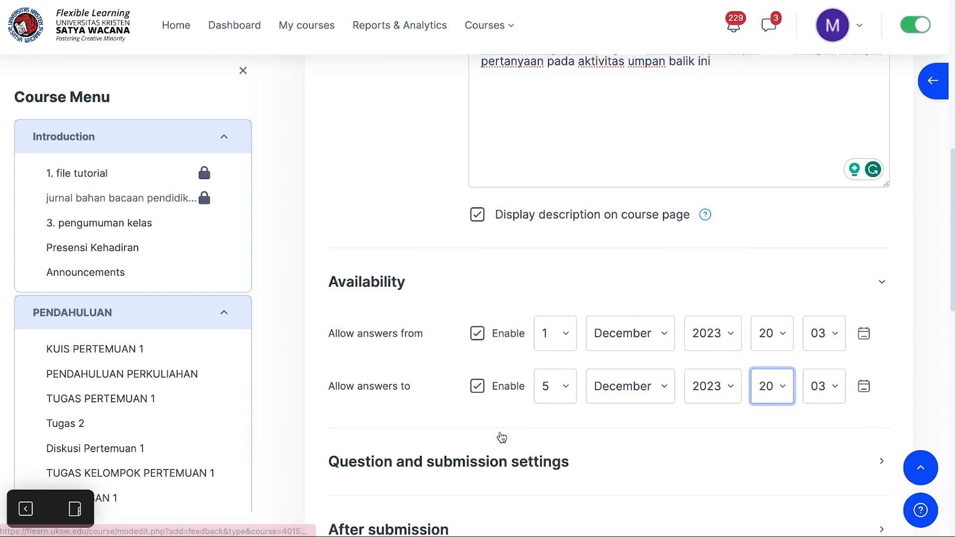
Step: Expand the Question and submission settings and set Record user names to Anonymous
{"action": "left_click", "coordinate": [407, 468]}
{"action": "scroll", "coordinate": [407, 468], "scroll_direction": "down", "scroll_amount": 3}
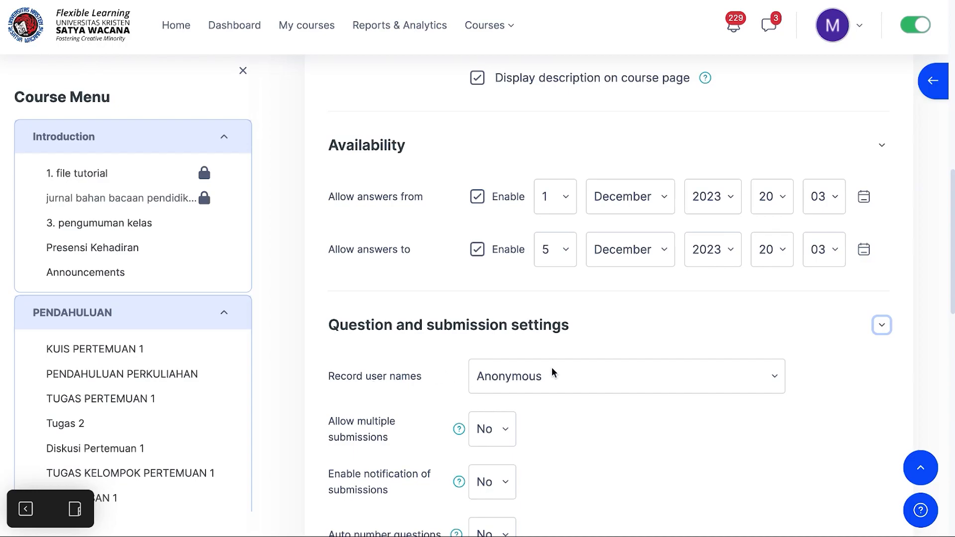
{"action": "left_click", "coordinate": [780, 378]}
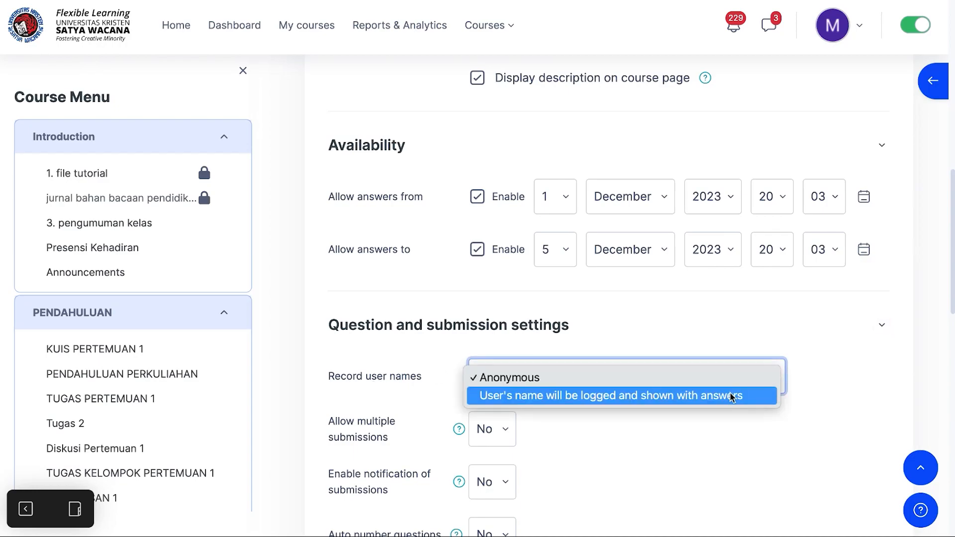
{"action": "left_click", "coordinate": [731, 396]}
{"action": "left_click", "coordinate": [779, 378]}
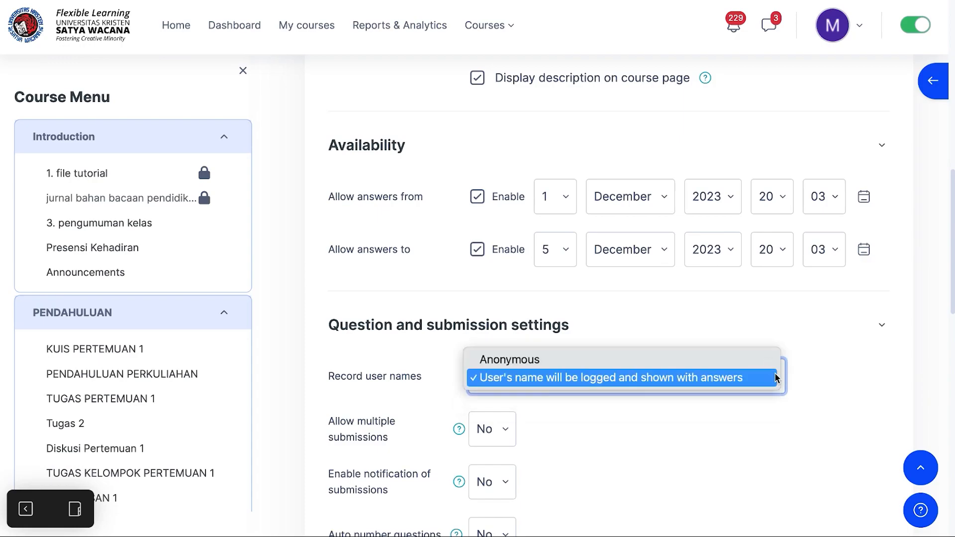
{"action": "left_click", "coordinate": [622, 363]}
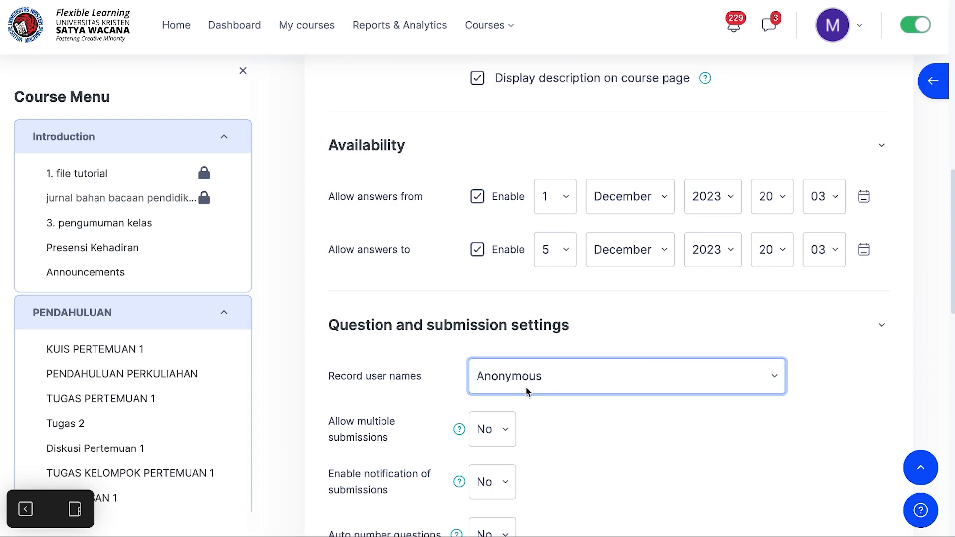
Step: Set Enable notification of submissions to Yes
{"action": "scroll", "coordinate": [524, 411], "scroll_direction": "down", "scroll_amount": 2}
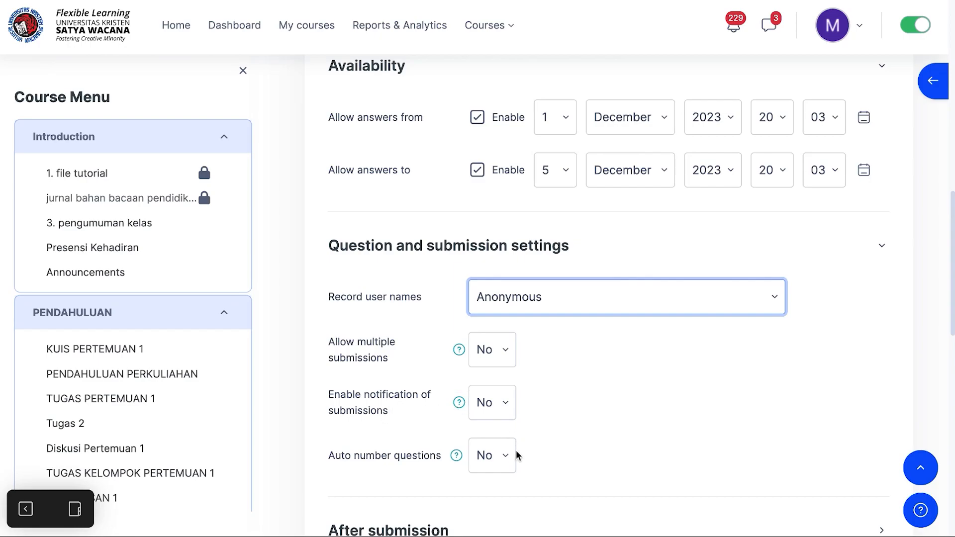
{"action": "scroll", "coordinate": [508, 456], "scroll_direction": "down", "scroll_amount": 1}
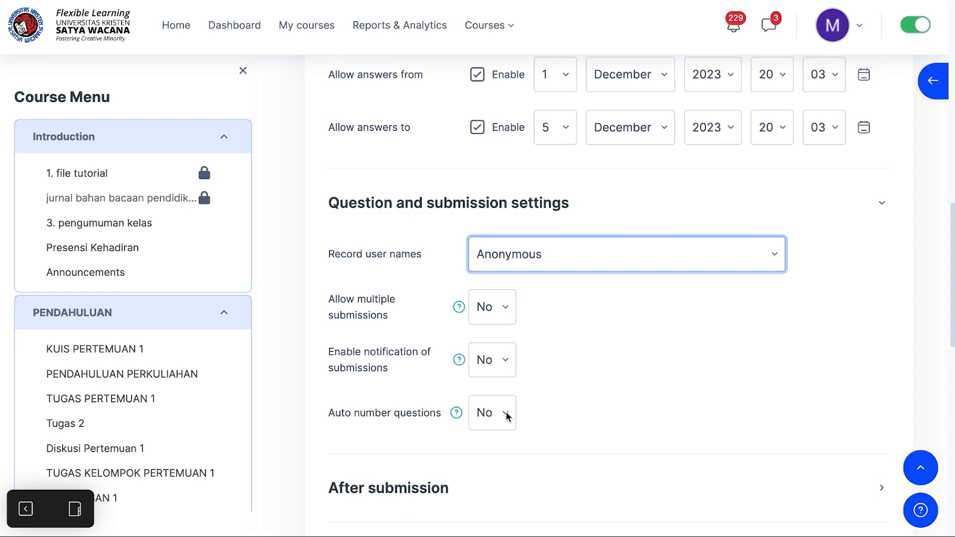
{"action": "scroll", "coordinate": [506, 416], "scroll_direction": "down", "scroll_amount": 2}
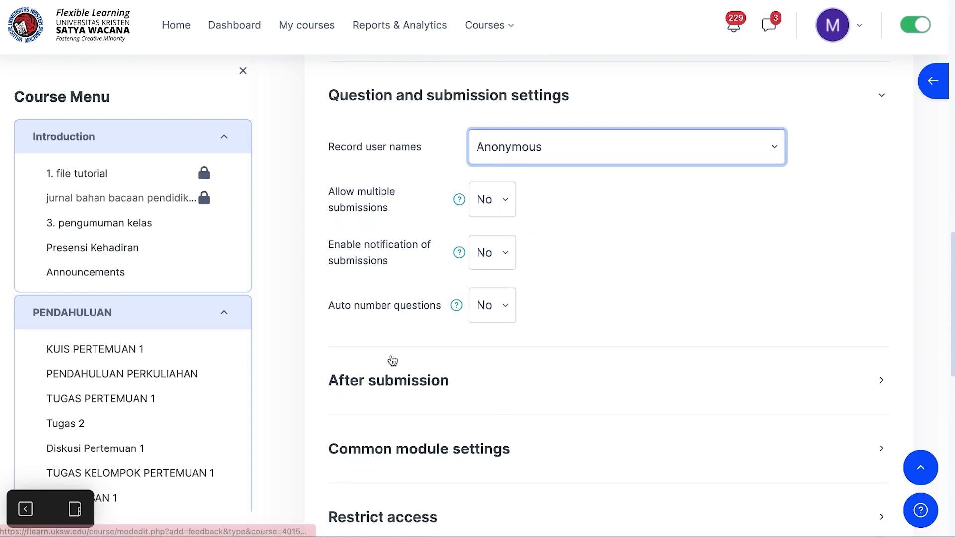
{"action": "left_click", "coordinate": [505, 255]}
{"action": "left_click", "coordinate": [495, 273]}
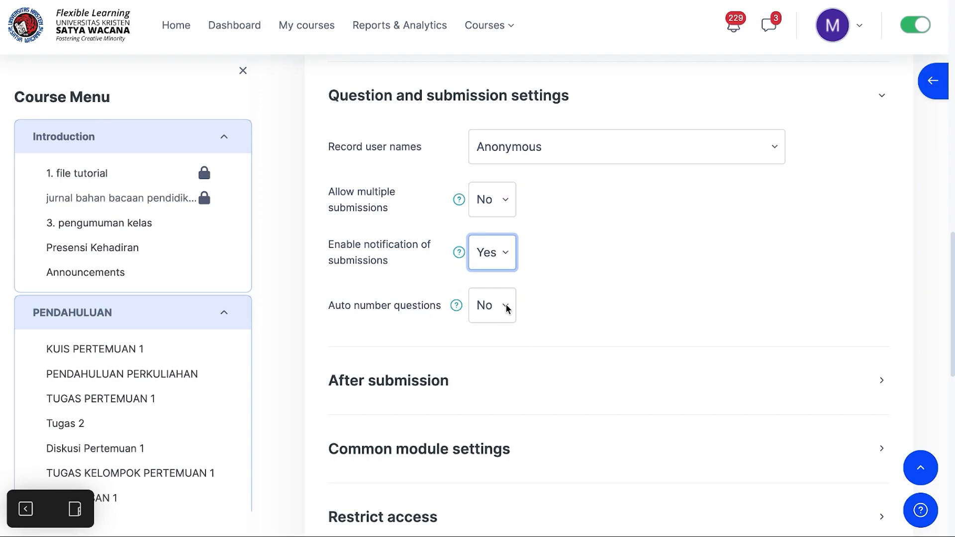
Step: Expand the After submission settings and set Show analysis page to Yes
{"action": "left_click", "coordinate": [417, 381]}
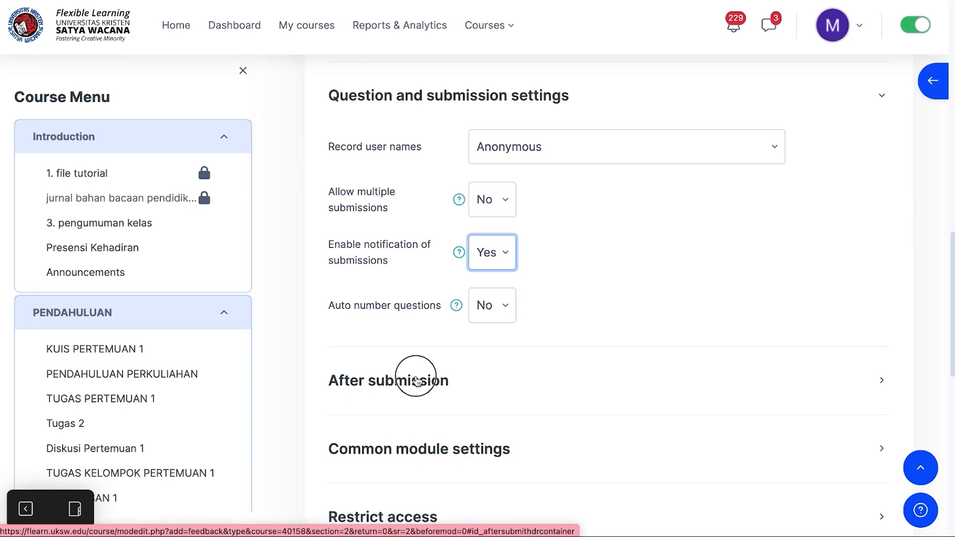
{"action": "scroll", "coordinate": [420, 372], "scroll_direction": "down", "scroll_amount": 4}
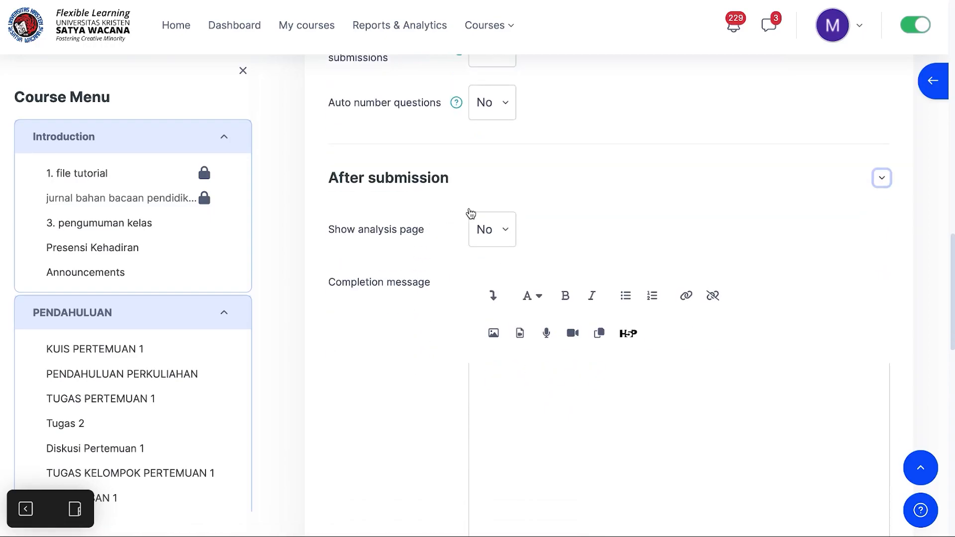
{"action": "left_click", "coordinate": [505, 234]}
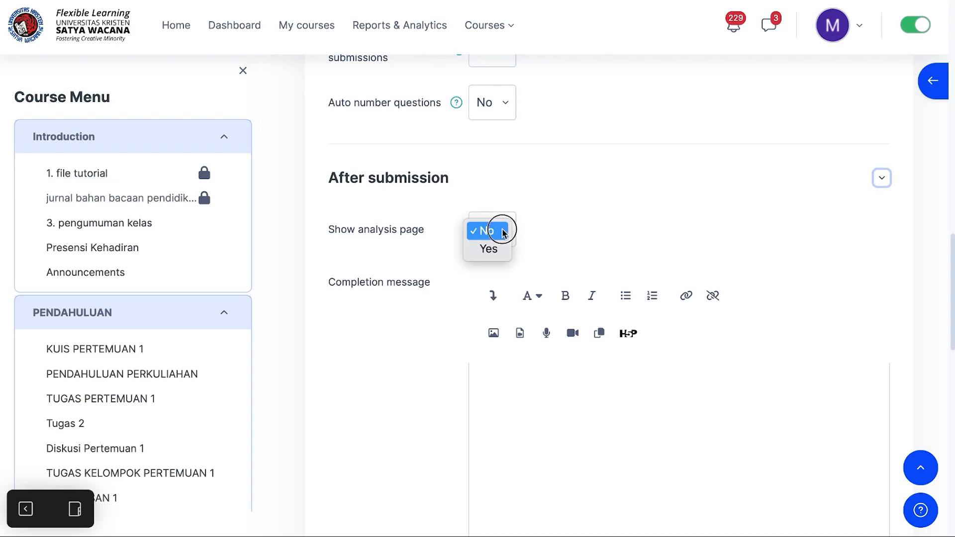
{"action": "left_click", "coordinate": [495, 250]}
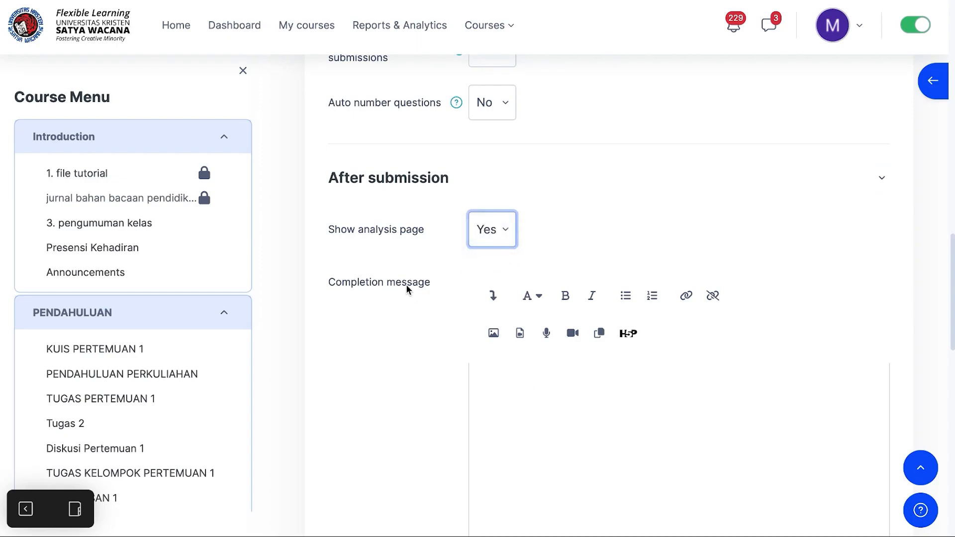
Step: Enter the completion message "Terimakasih sudah mengisi umpan balik, Tuhan memberkati"
{"action": "left_click", "coordinate": [515, 384]}
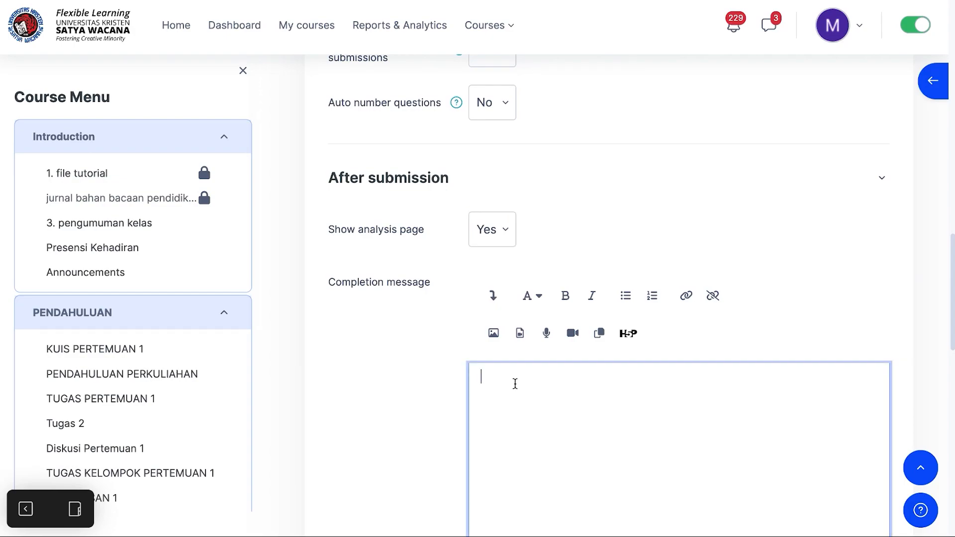
{"action": "type", "text": "S"}
{"action": "key", "text": "BackSpace"}
{"action": "type", "text": "Terimakasih sudah men"}
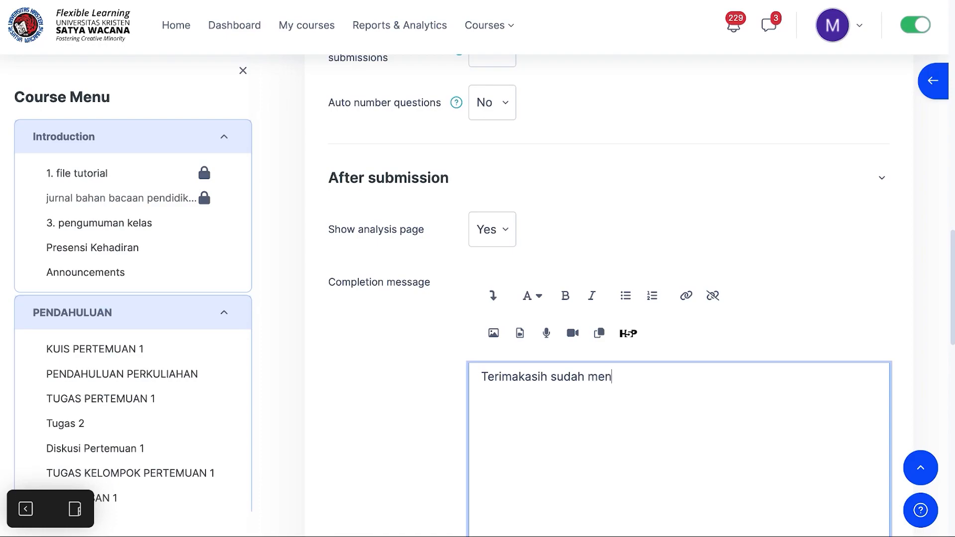
{"action": "type", "text": "gisi umpan balik "}
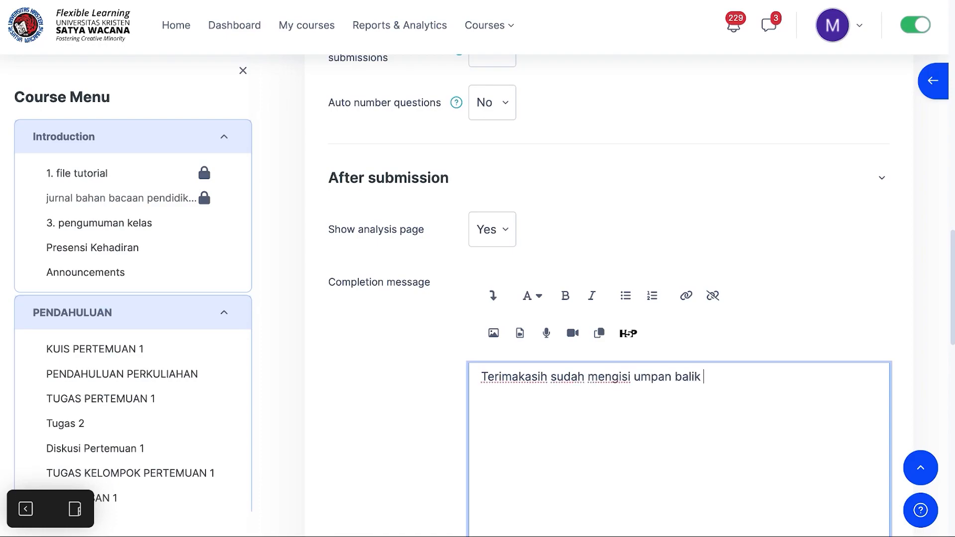
{"action": "type", "text": ", Tuhan memberkati"}
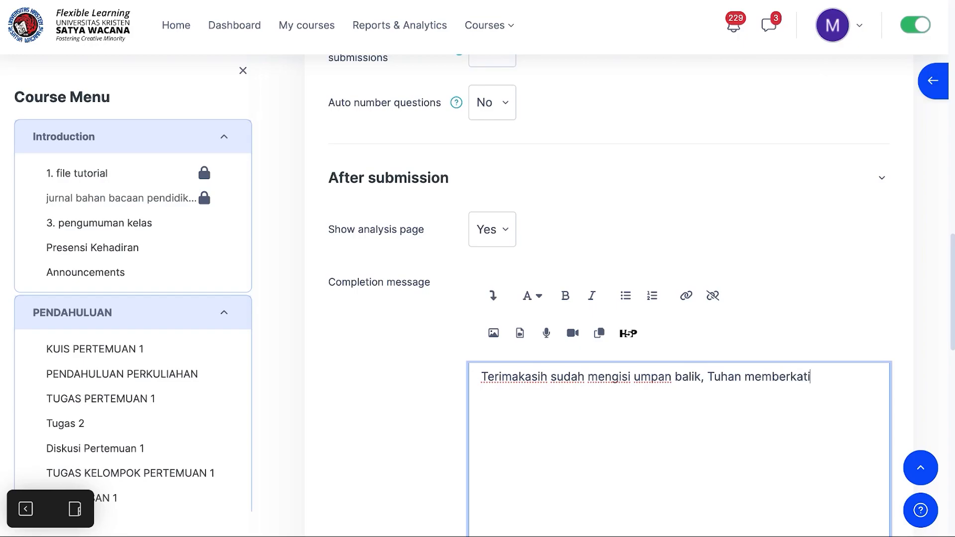
Step: Expand Restrict access and add an Activity completion restriction requiring Tugas 1 to be marked complete
{"action": "scroll", "coordinate": [556, 326], "scroll_direction": "down", "scroll_amount": 3}
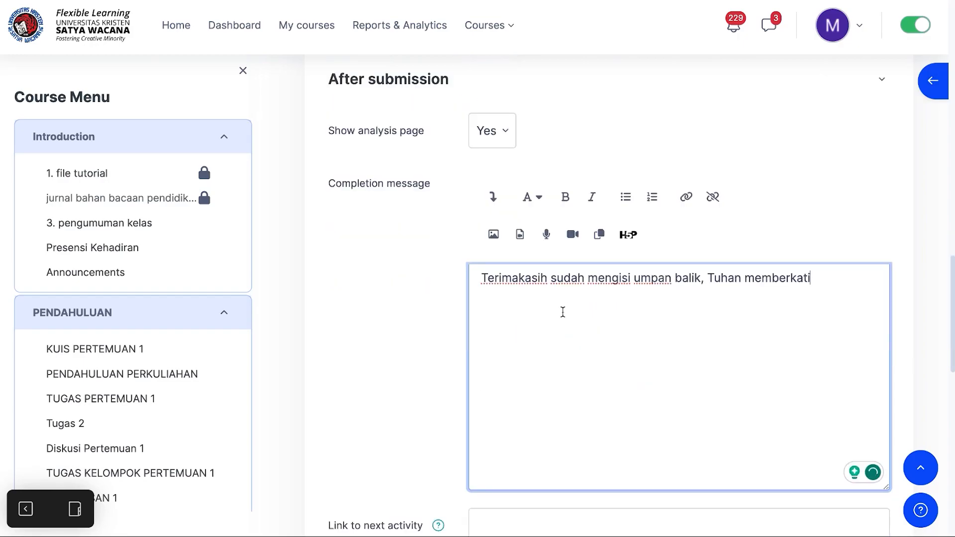
{"action": "scroll", "coordinate": [563, 312], "scroll_direction": "down", "scroll_amount": 1}
{"action": "scroll", "coordinate": [562, 312], "scroll_direction": "down", "scroll_amount": 1}
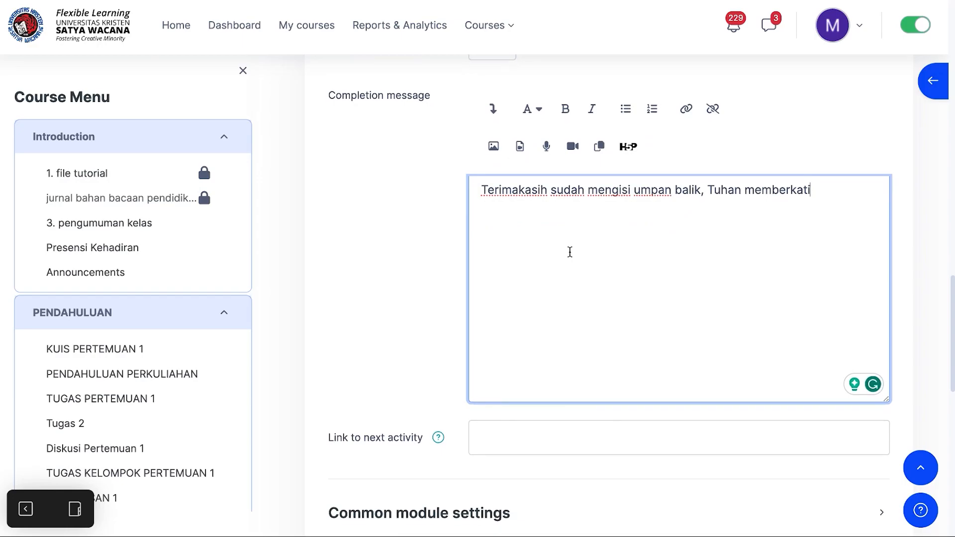
{"action": "scroll", "coordinate": [570, 252], "scroll_direction": "down", "scroll_amount": 1}
{"action": "scroll", "coordinate": [595, 172], "scroll_direction": "down", "scroll_amount": 2}
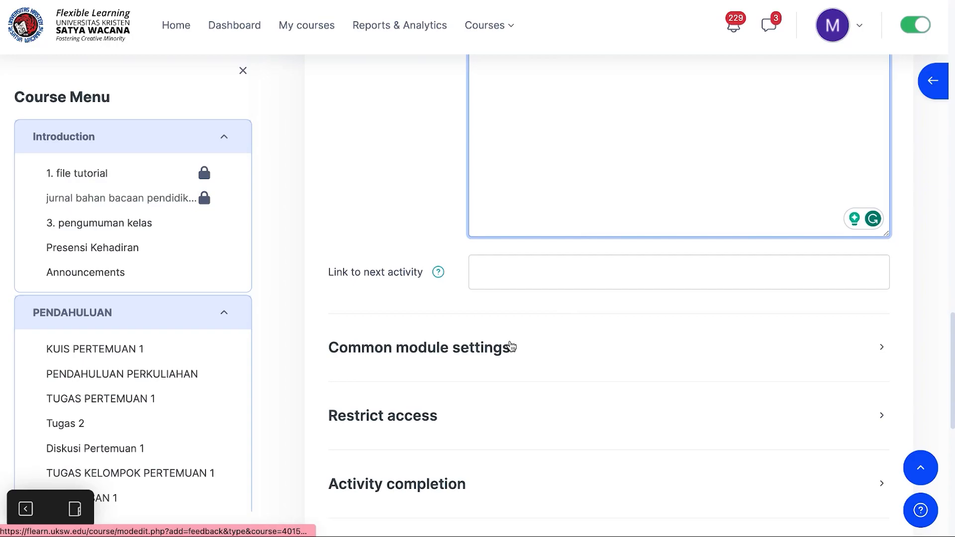
{"action": "scroll", "coordinate": [481, 371], "scroll_direction": "up", "scroll_amount": 2}
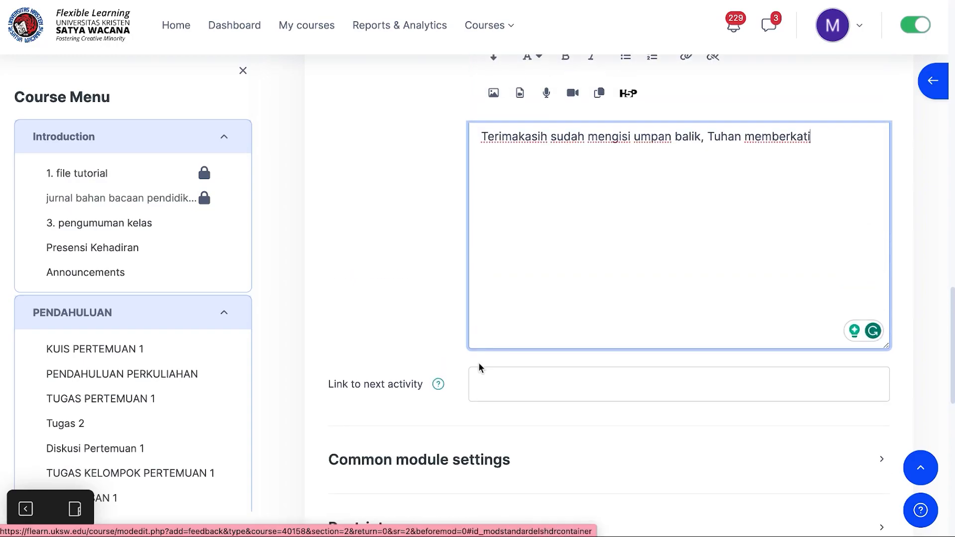
{"action": "scroll", "coordinate": [478, 368], "scroll_direction": "down", "scroll_amount": 2}
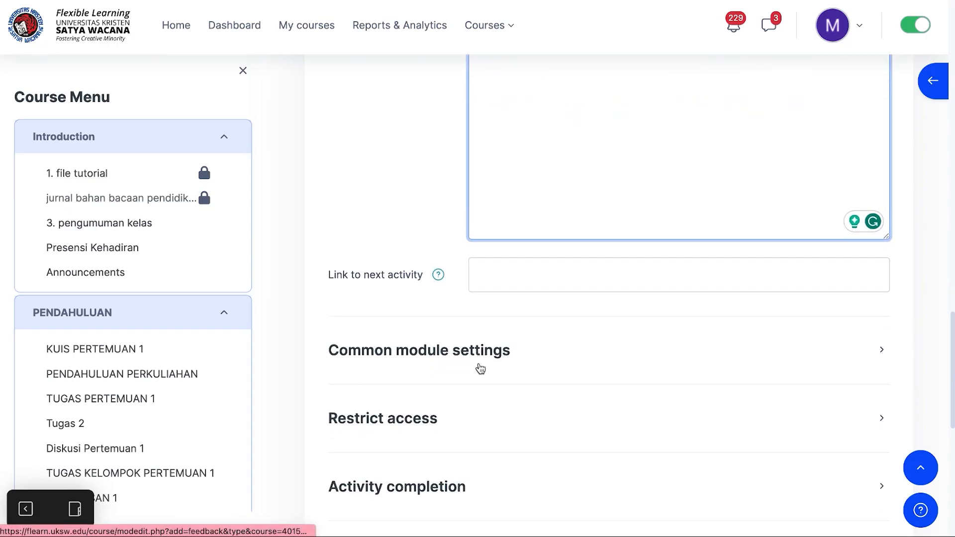
{"action": "scroll", "coordinate": [479, 368], "scroll_direction": "down", "scroll_amount": 1}
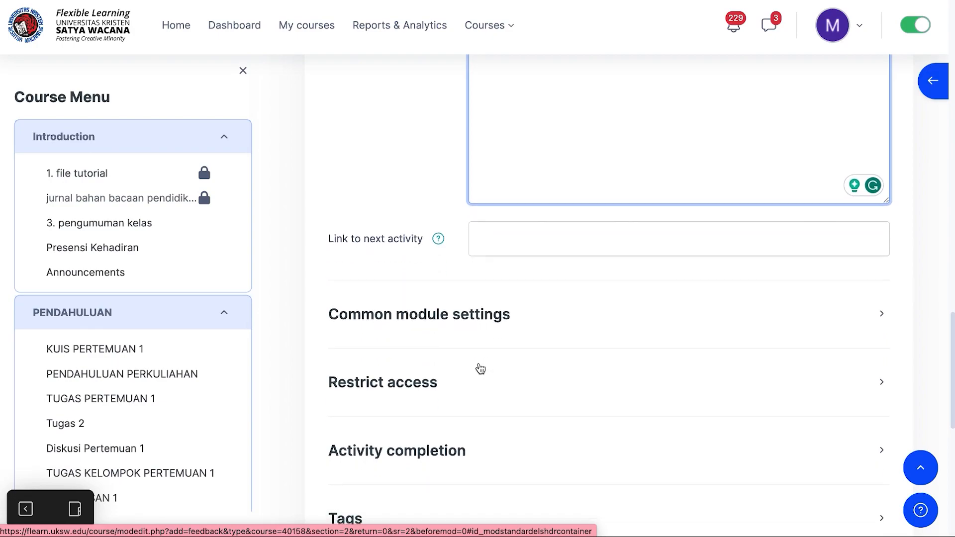
{"action": "left_click", "coordinate": [397, 393]}
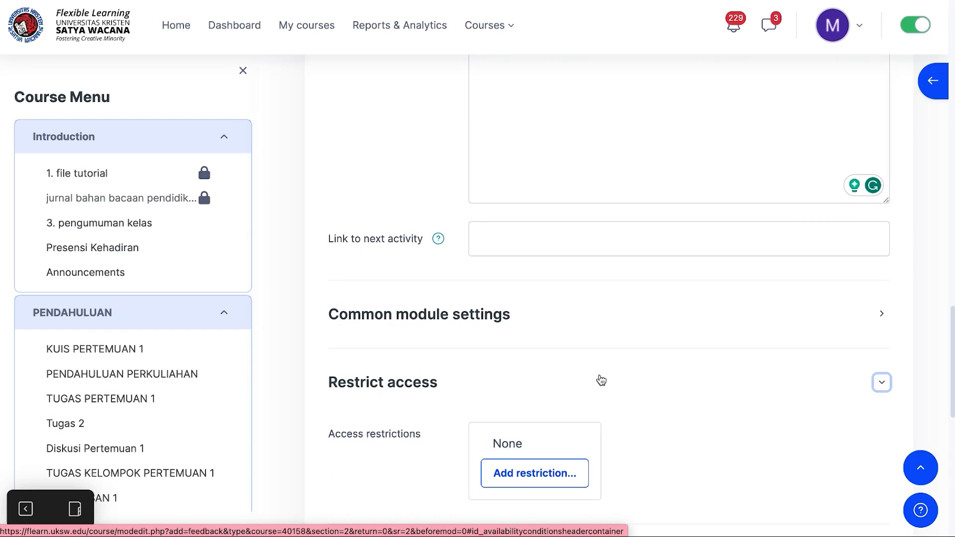
{"action": "scroll", "coordinate": [601, 380], "scroll_direction": "down", "scroll_amount": 3}
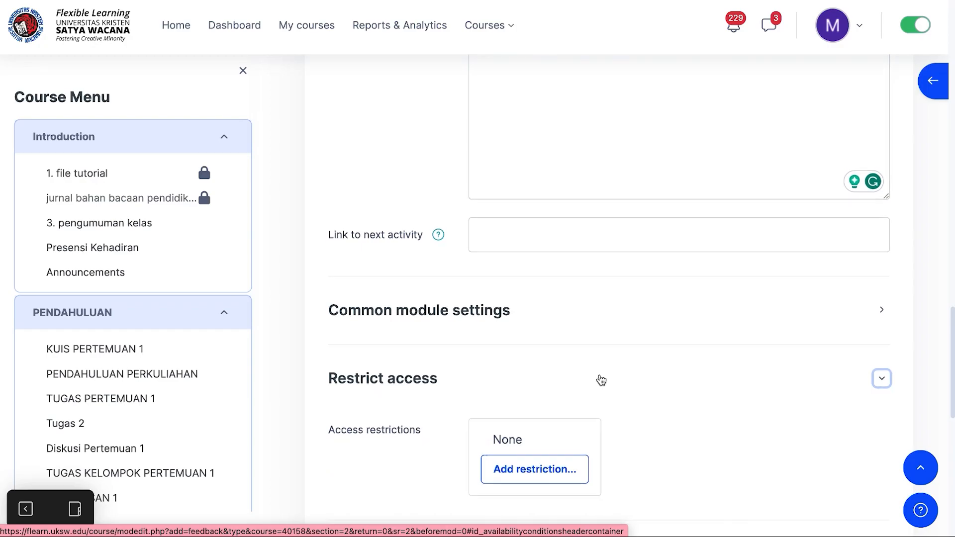
{"action": "left_click", "coordinate": [527, 367]}
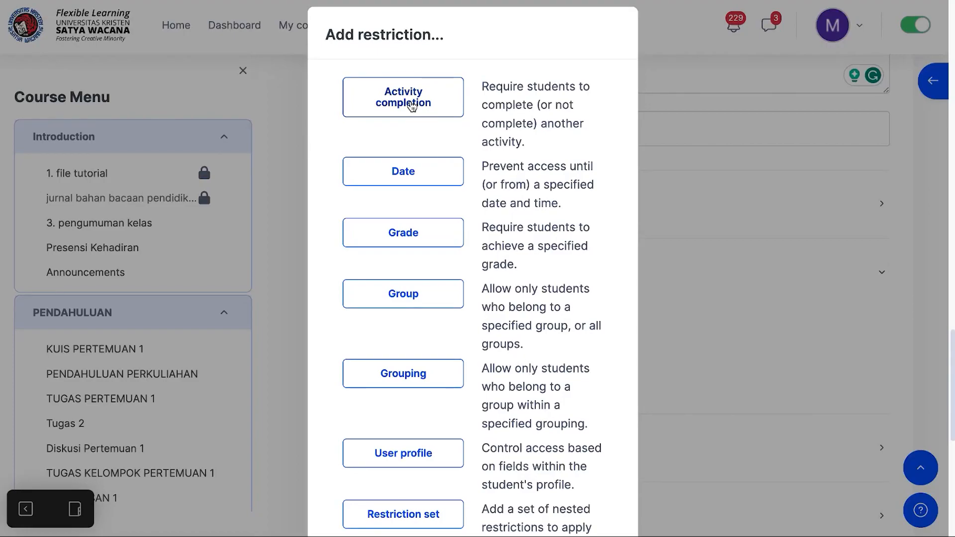
{"action": "left_click", "coordinate": [411, 105]}
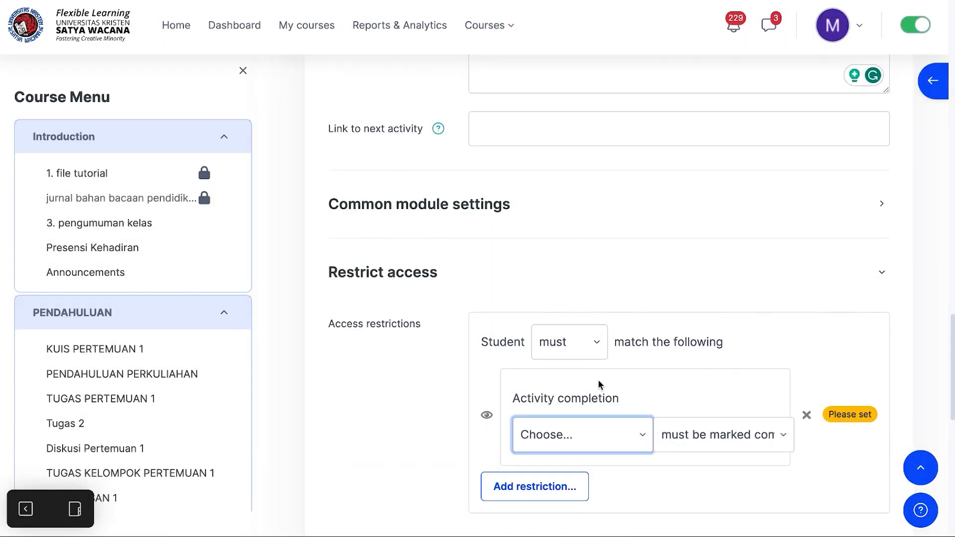
{"action": "left_click", "coordinate": [641, 439]}
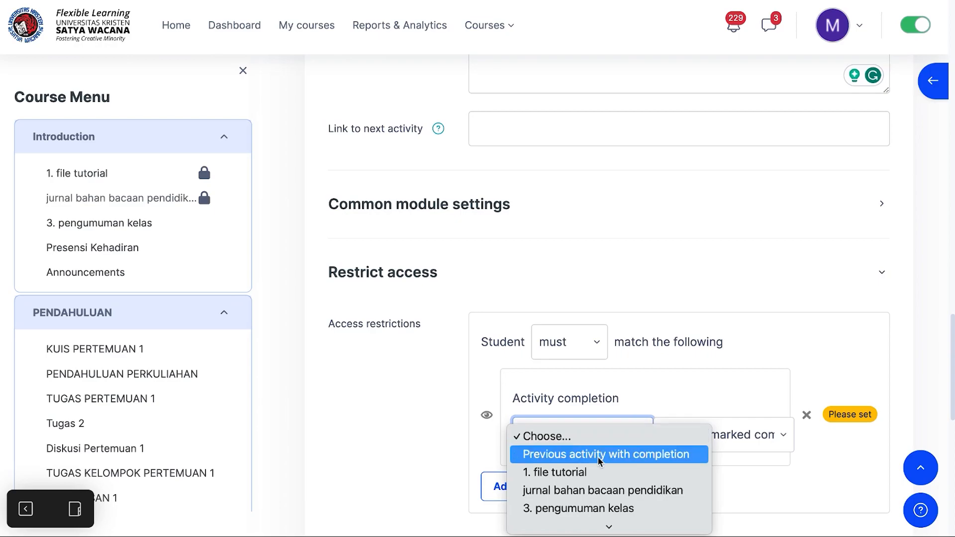
{"action": "scroll", "coordinate": [598, 458], "scroll_direction": "down", "scroll_amount": 5}
{"action": "scroll", "coordinate": [598, 457], "scroll_direction": "down", "scroll_amount": 1}
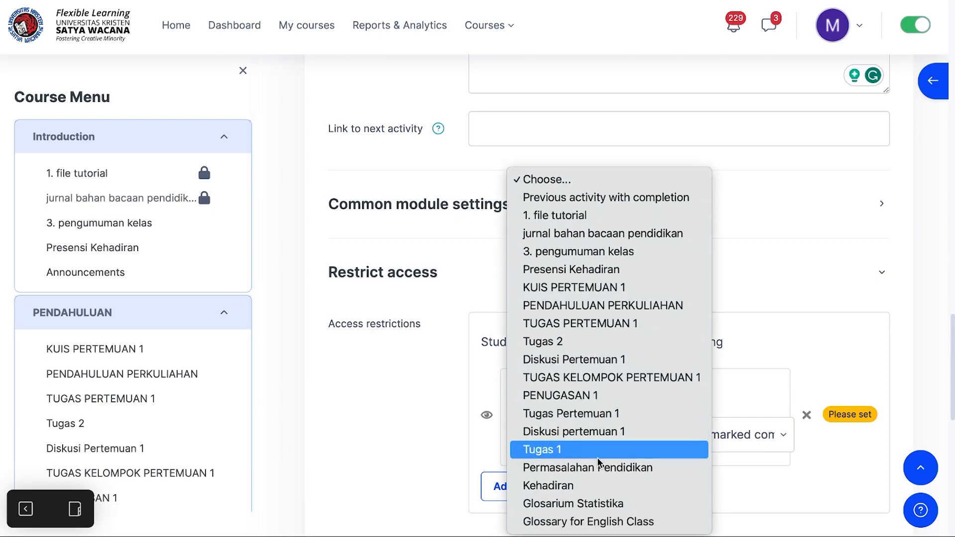
{"action": "left_click", "coordinate": [568, 450]}
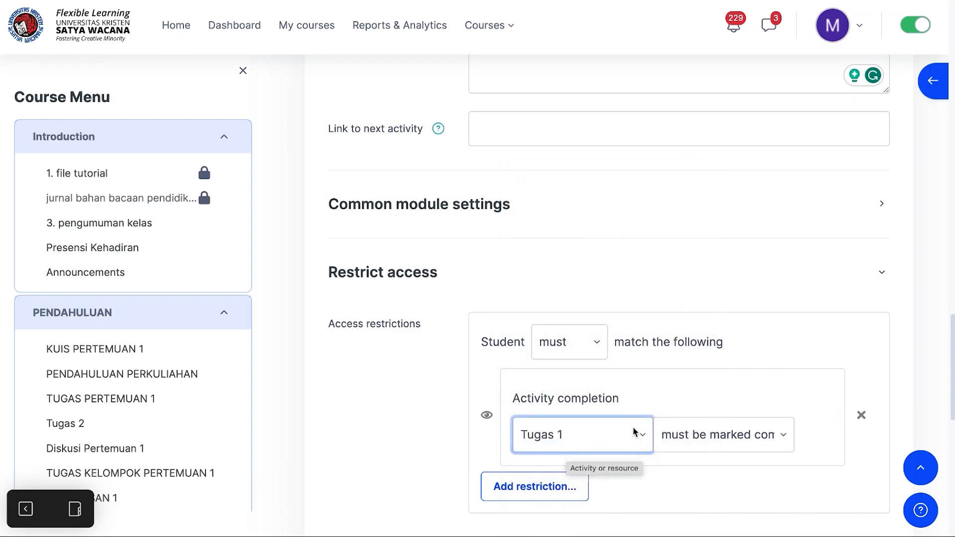
Step: Expand Activity completion and set Completion tracking to Show activity as complete when conditions are met
{"action": "scroll", "coordinate": [602, 434], "scroll_direction": "down", "scroll_amount": 2}
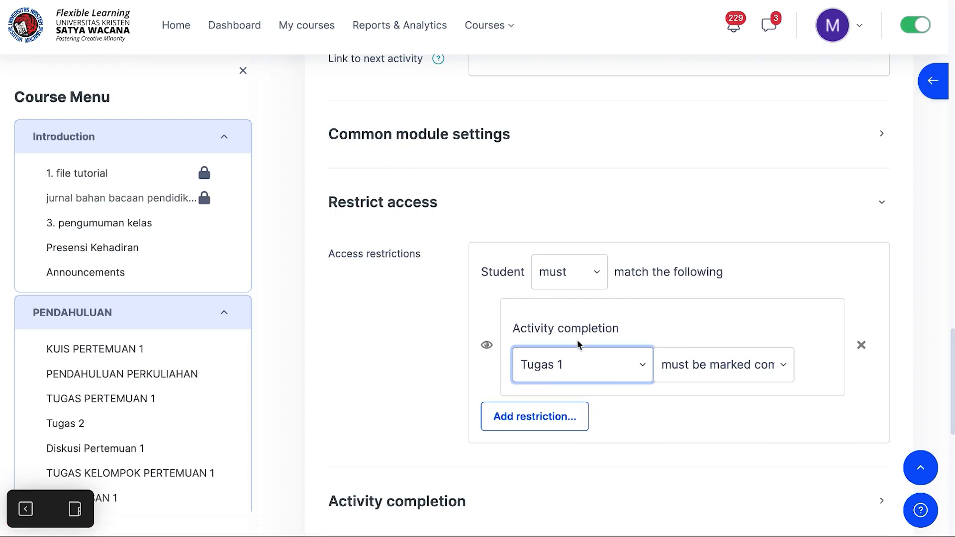
{"action": "scroll", "coordinate": [578, 339], "scroll_direction": "down", "scroll_amount": 2}
{"action": "scroll", "coordinate": [454, 396], "scroll_direction": "up", "scroll_amount": 1}
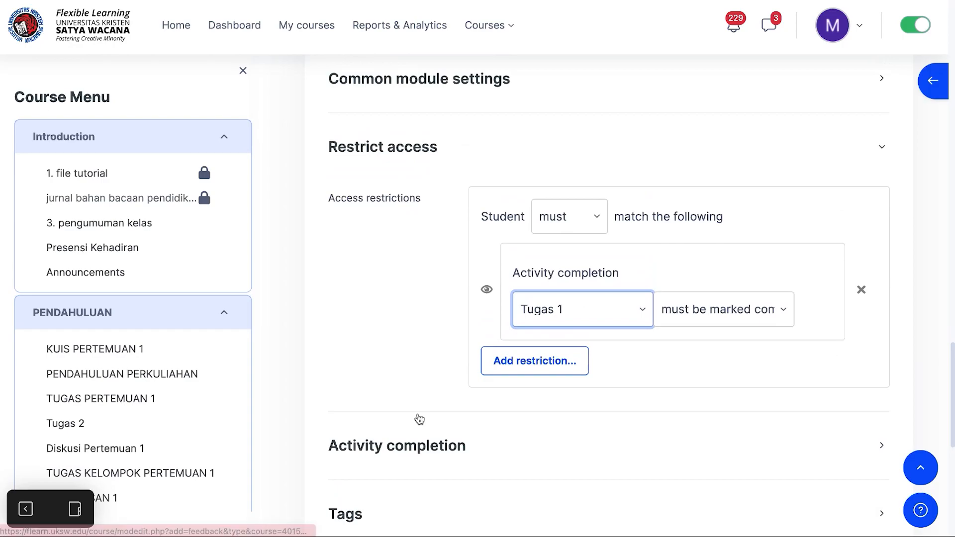
{"action": "scroll", "coordinate": [419, 419], "scroll_direction": "down", "scroll_amount": 2}
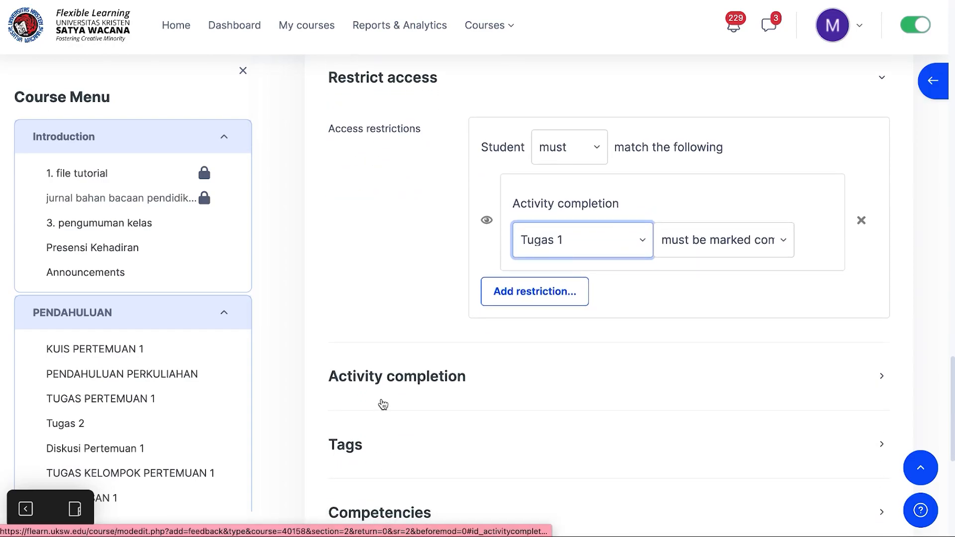
{"action": "left_click", "coordinate": [391, 387]}
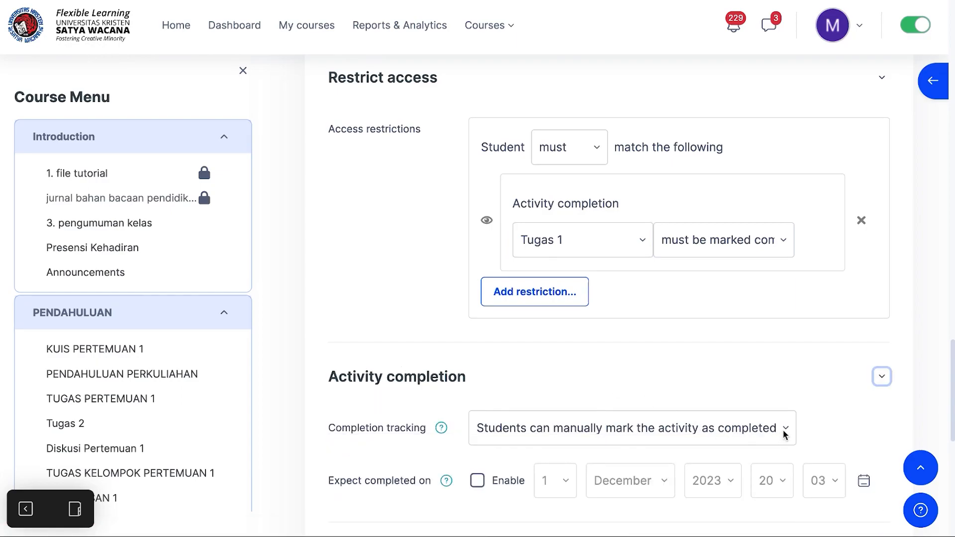
{"action": "scroll", "coordinate": [784, 434], "scroll_direction": "down", "scroll_amount": 2}
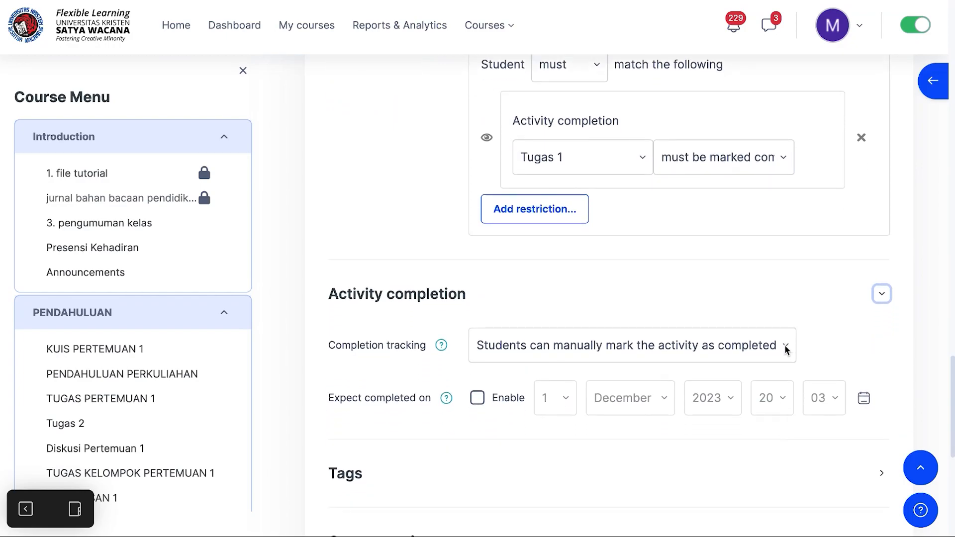
{"action": "left_click", "coordinate": [786, 349]}
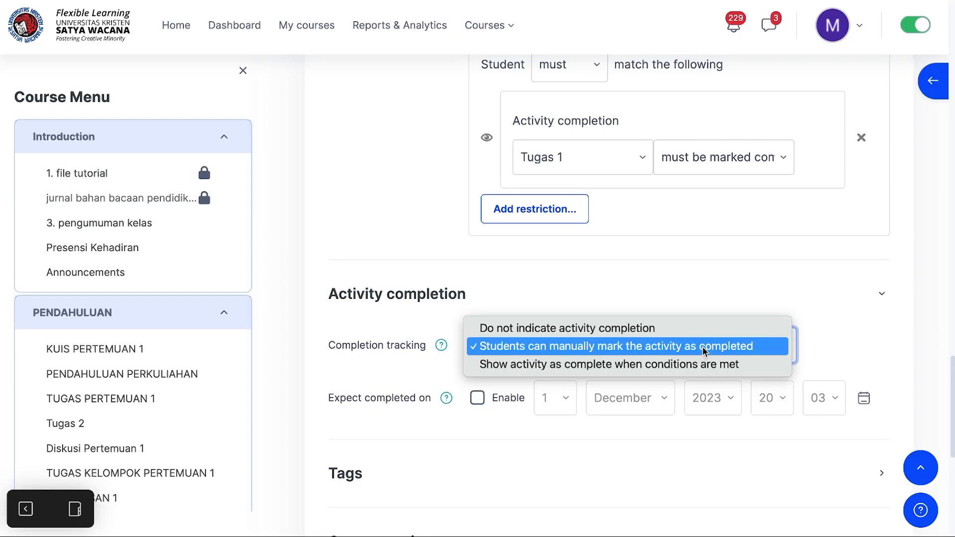
{"action": "left_click", "coordinate": [737, 369]}
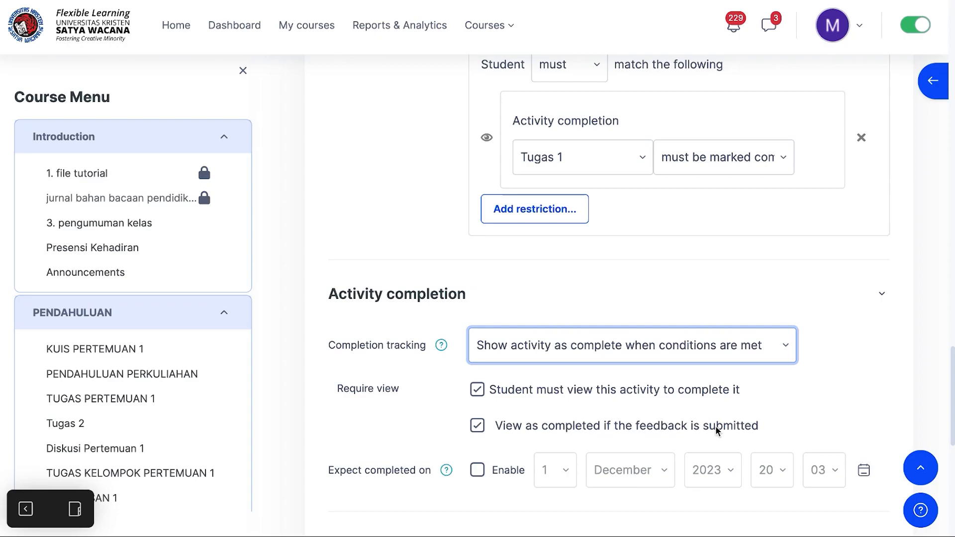
Step: Enable the Expect completed on date and set its day to 13 December 2023
{"action": "scroll", "coordinate": [653, 406], "scroll_direction": "down", "scroll_amount": 2}
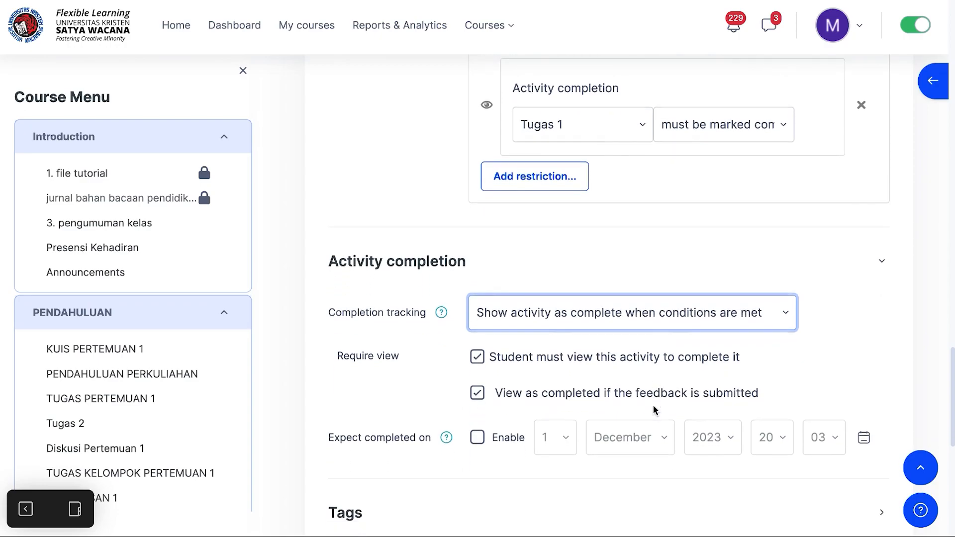
{"action": "scroll", "coordinate": [655, 411], "scroll_direction": "down", "scroll_amount": 2}
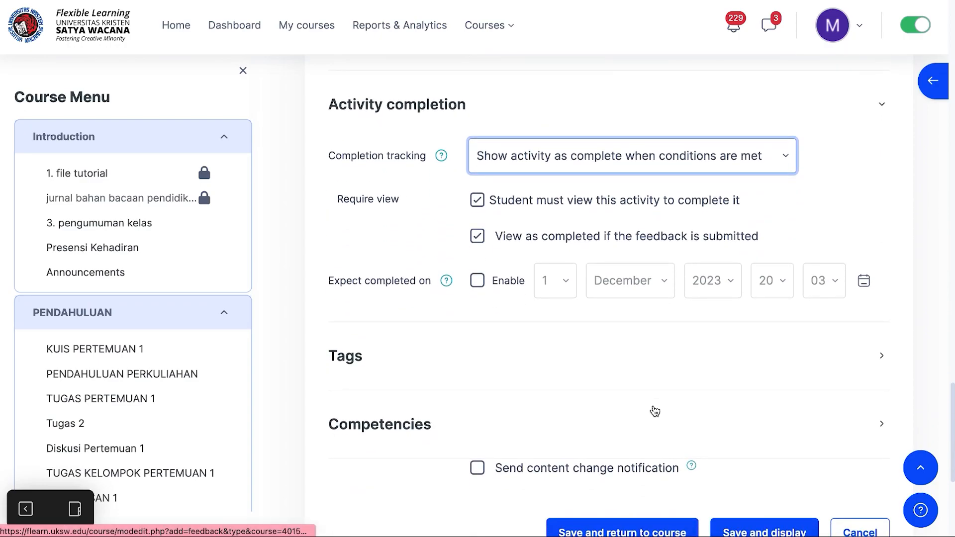
{"action": "left_click", "coordinate": [477, 283]}
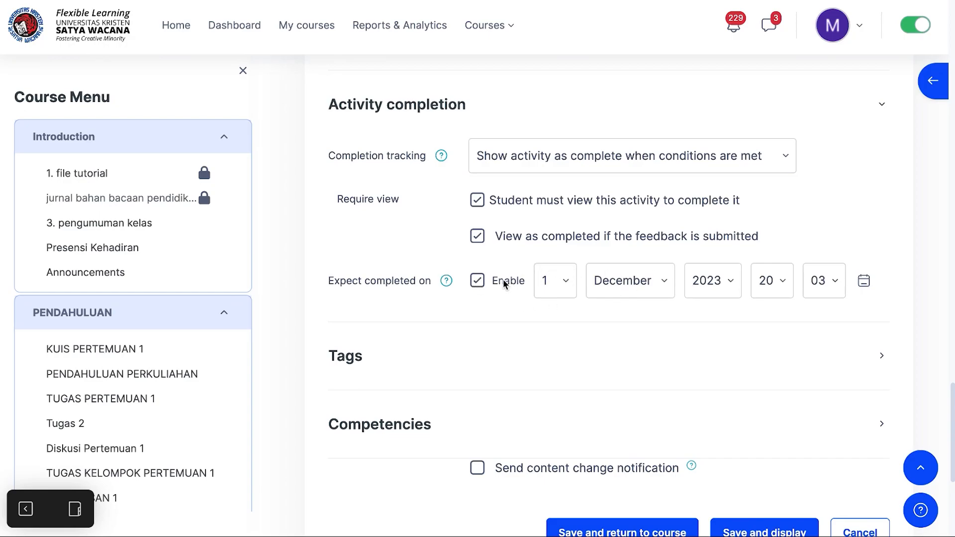
{"action": "left_click", "coordinate": [566, 284]}
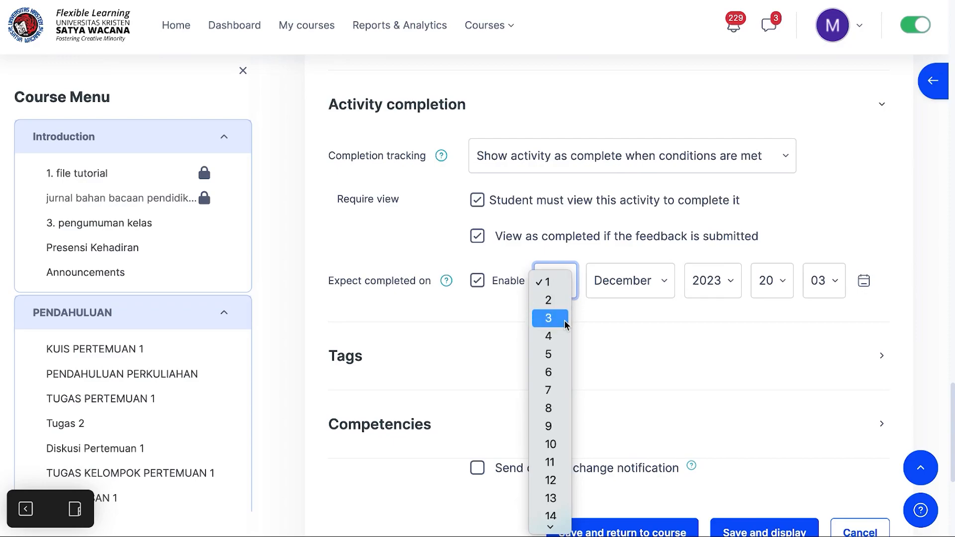
{"action": "left_click", "coordinate": [557, 407]}
{"action": "left_click", "coordinate": [559, 283]}
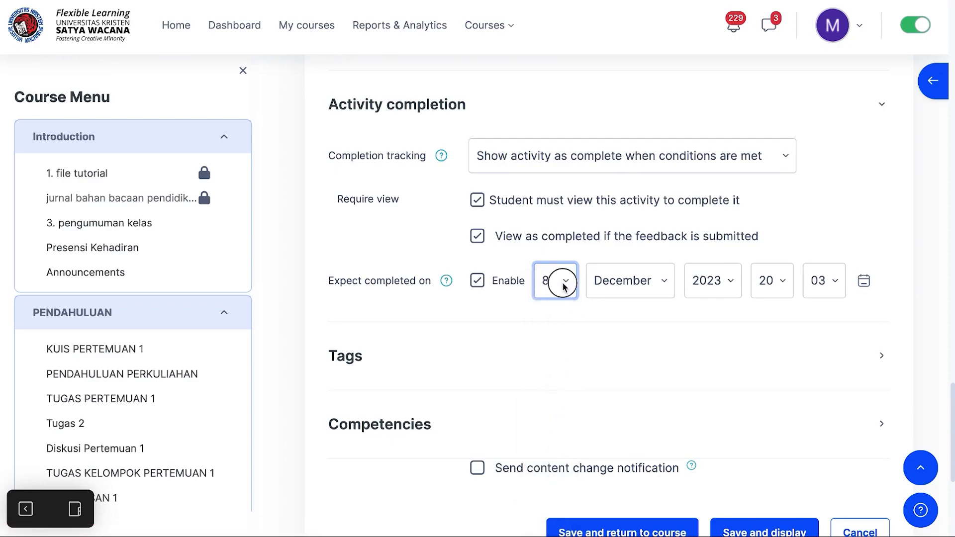
{"action": "left_click", "coordinate": [559, 381]}
{"action": "left_click", "coordinate": [446, 281]}
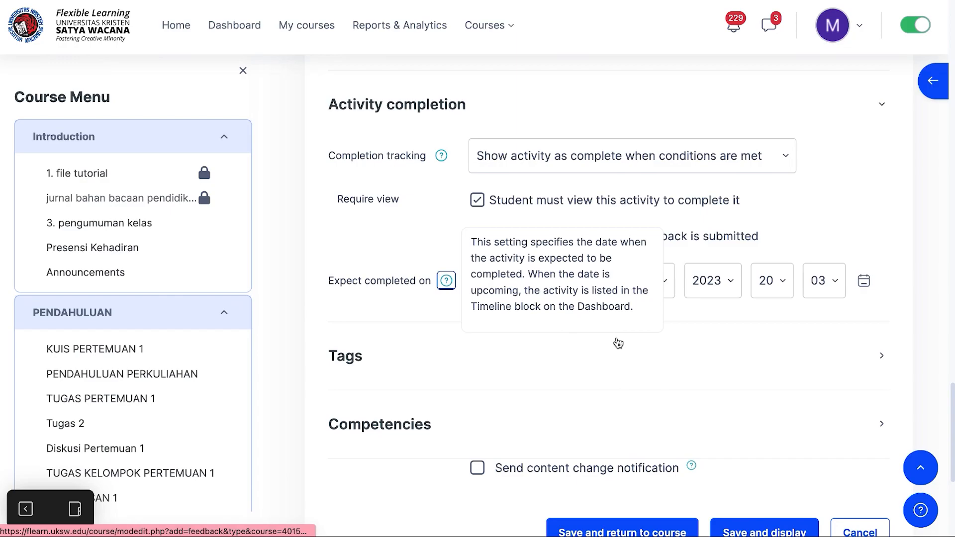
{"action": "left_click", "coordinate": [693, 306]}
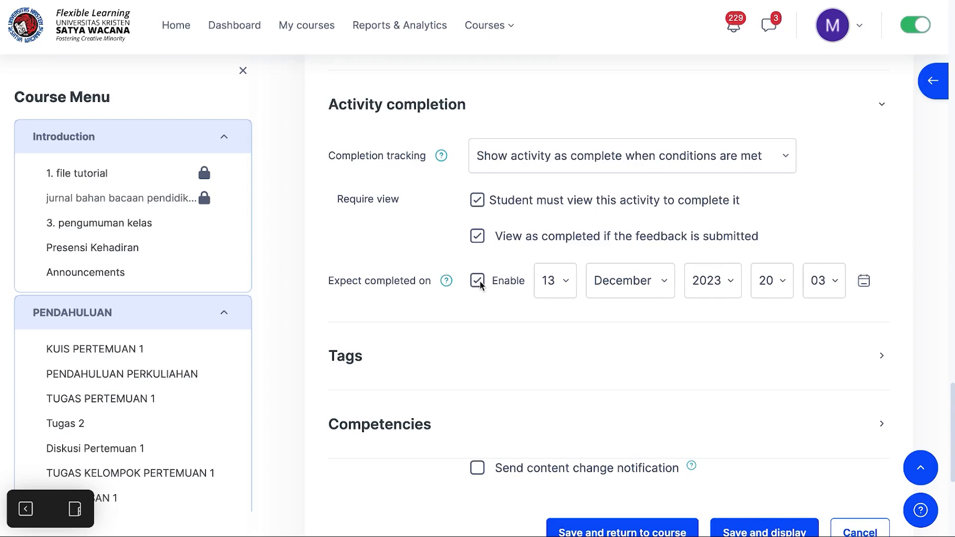
Step: Save the feedback activity settings and display the activity page
{"action": "scroll", "coordinate": [458, 369], "scroll_direction": "down", "scroll_amount": 3}
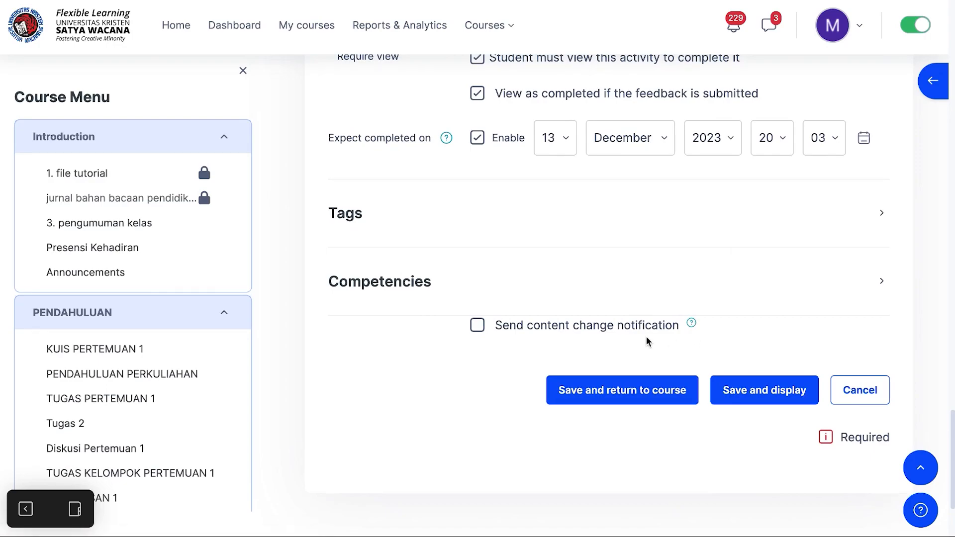
{"action": "left_click", "coordinate": [762, 393]}
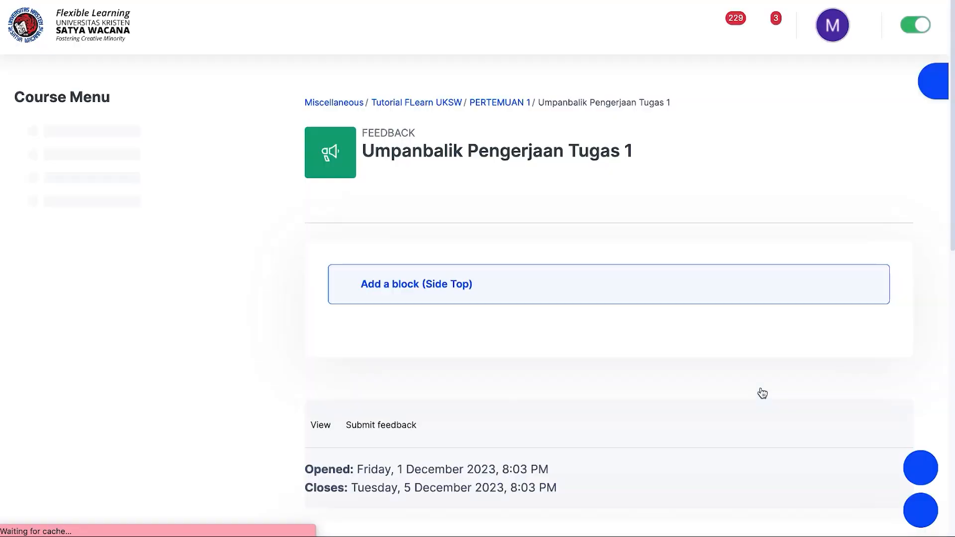
{"action": "scroll", "coordinate": [763, 394], "scroll_direction": "down", "scroll_amount": 5}
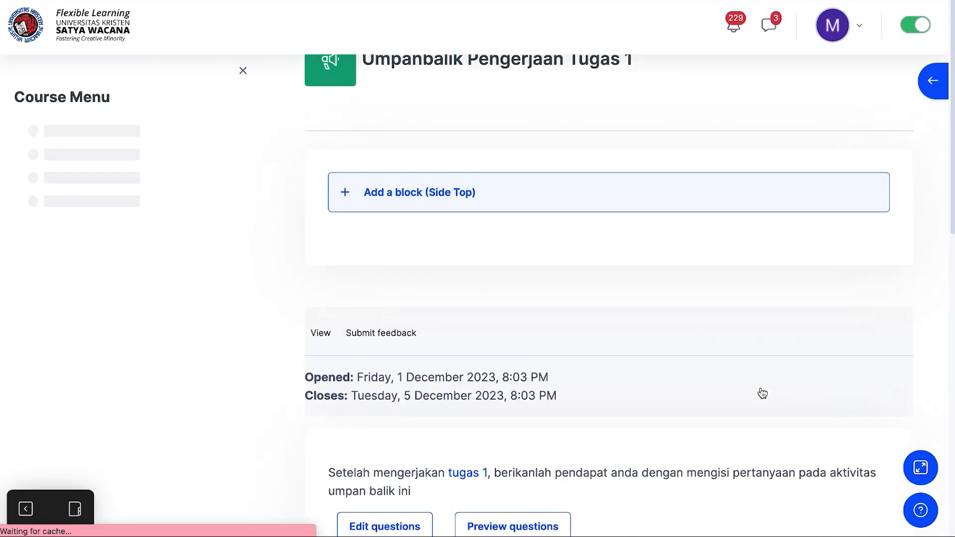
{"action": "scroll", "coordinate": [763, 394], "scroll_direction": "down", "scroll_amount": 3}
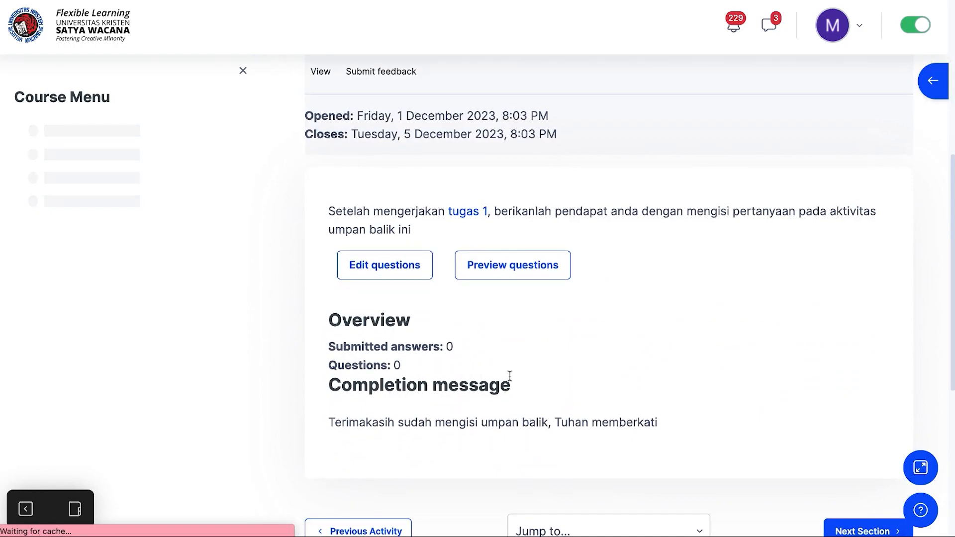
Step: Open the question editor and start adding a Longer text answer question
{"action": "left_click", "coordinate": [380, 274]}
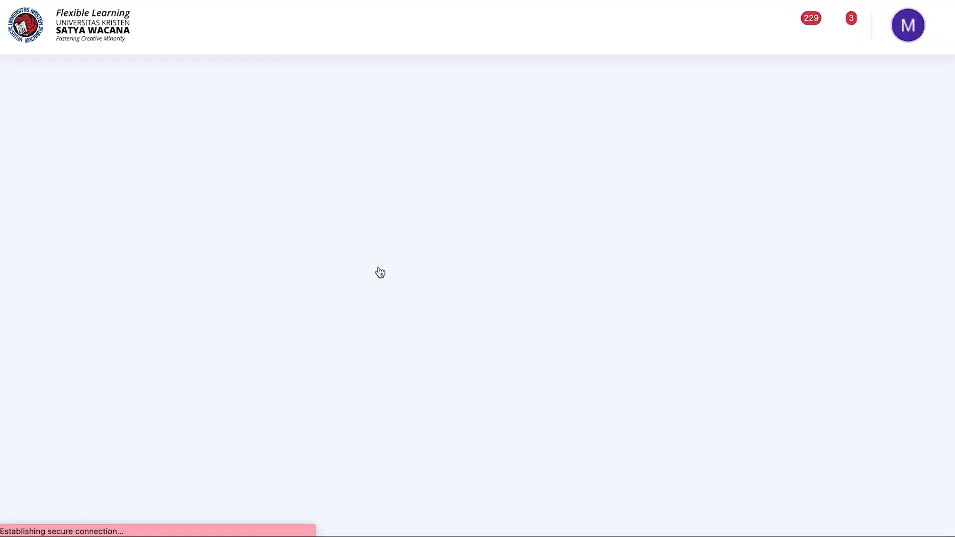
{"action": "scroll", "coordinate": [408, 356], "scroll_direction": "down", "scroll_amount": 3}
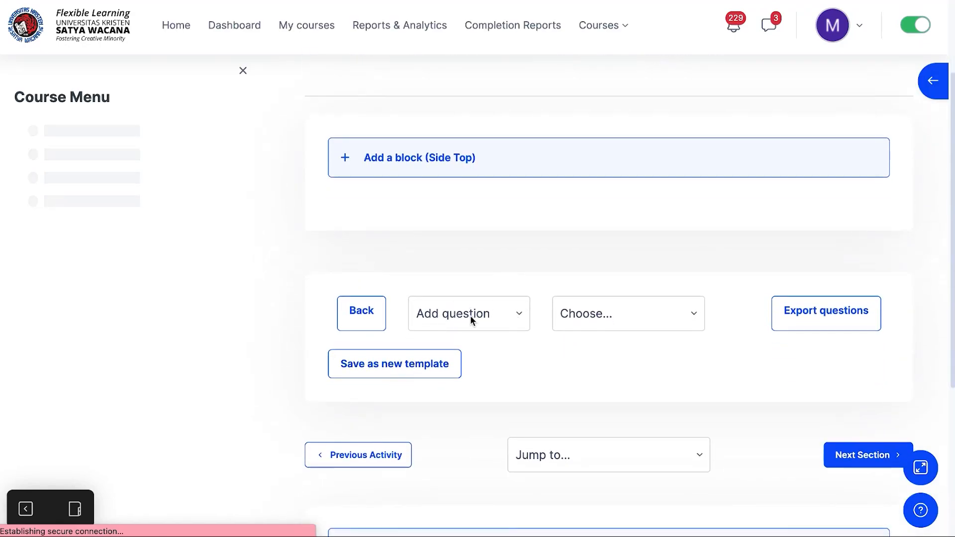
{"action": "left_click", "coordinate": [508, 315]}
{"action": "left_click", "coordinate": [457, 315]}
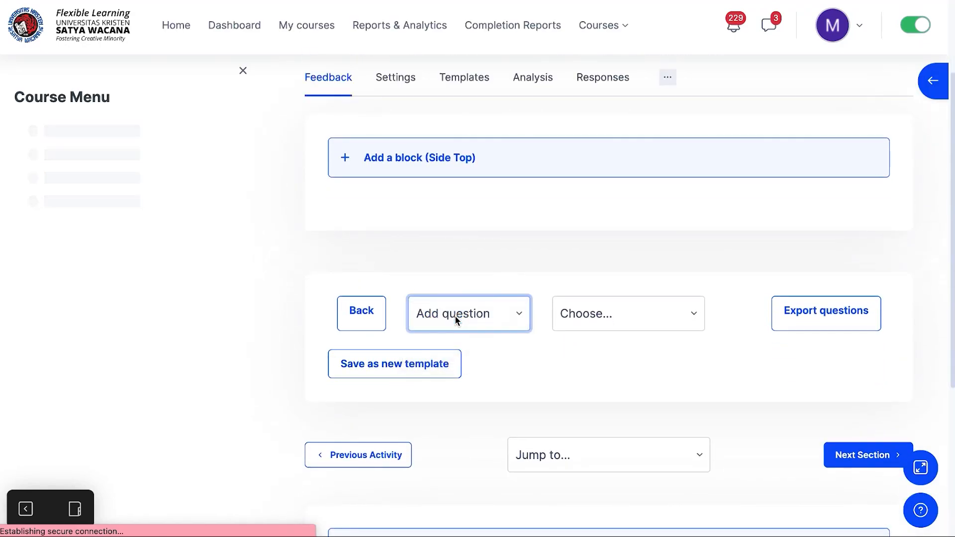
{"action": "left_click", "coordinate": [696, 314]}
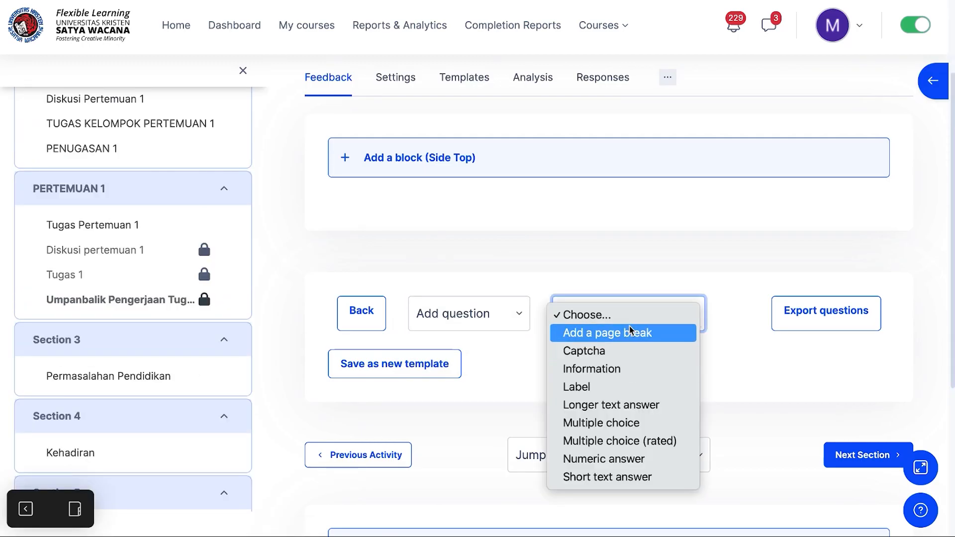
{"action": "left_click", "coordinate": [630, 411]}
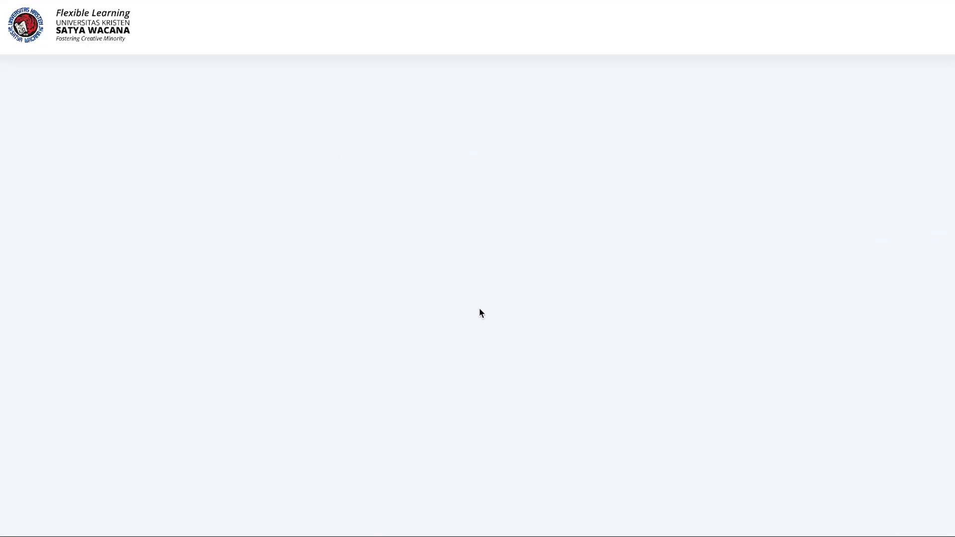
Step: Enter the question "Apa manfaat yang anda dapatkan dari tugas ini?"
{"action": "scroll", "coordinate": [498, 367], "scroll_direction": "down", "scroll_amount": 3}
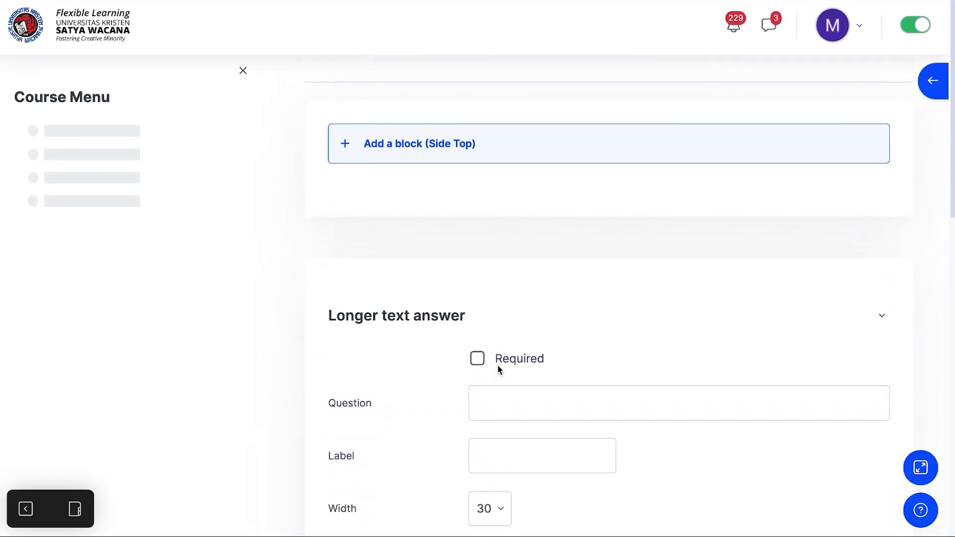
{"action": "scroll", "coordinate": [498, 368], "scroll_direction": "down", "scroll_amount": 2}
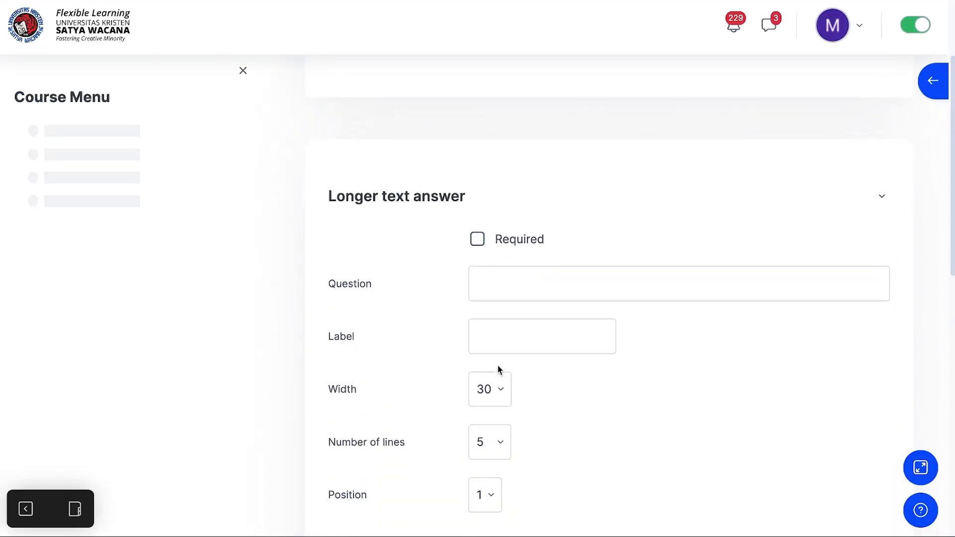
{"action": "left_click", "coordinate": [512, 283]}
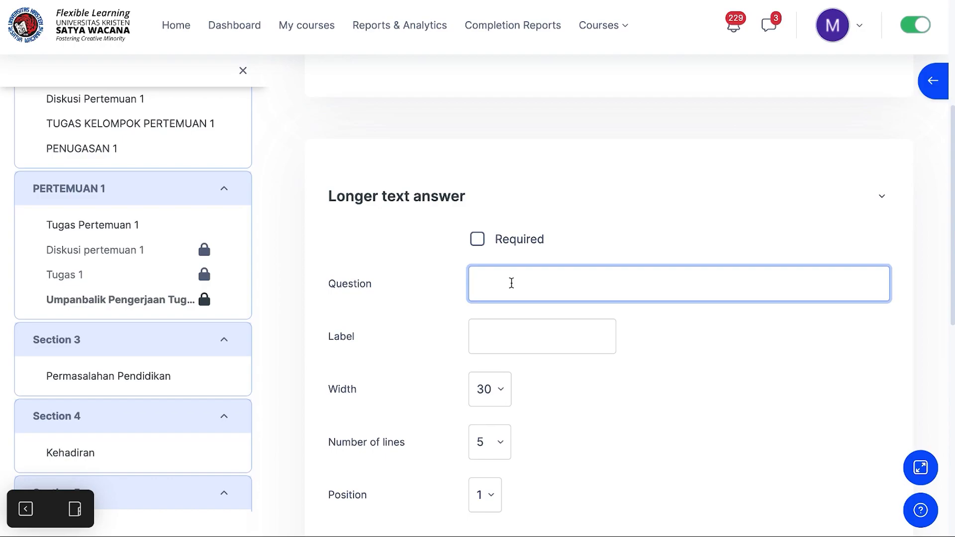
{"action": "type", "text": "Apa manfaat yang anda d"}
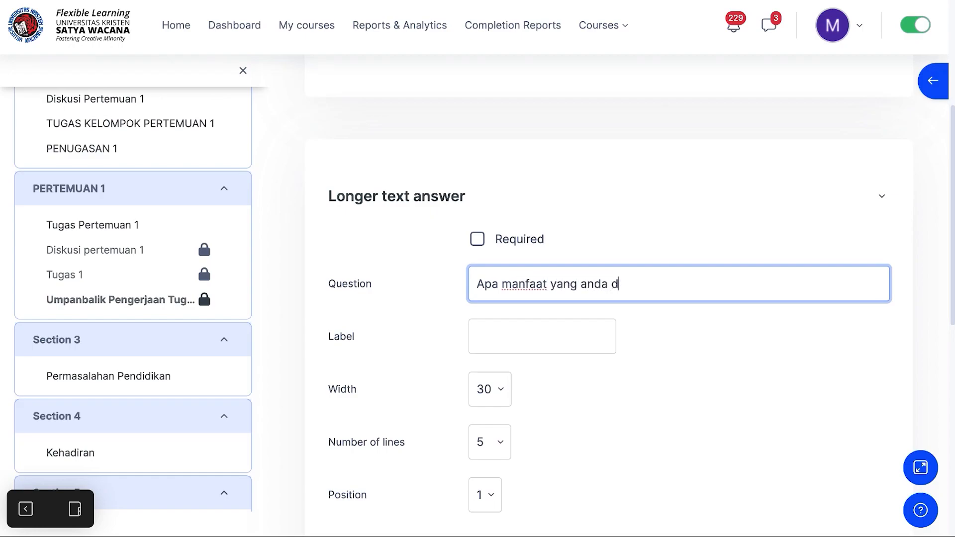
{"action": "type", "text": "apatkan dari "}
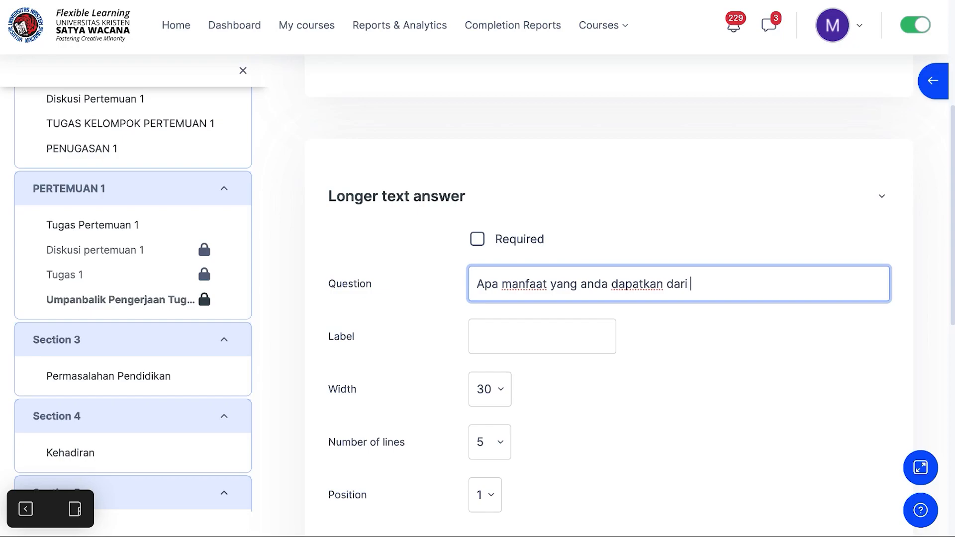
{"action": "type", "text": "tugas ini?"}
Step: Label the question P1 and set its number of lines to 10
{"action": "left_click", "coordinate": [495, 331]}
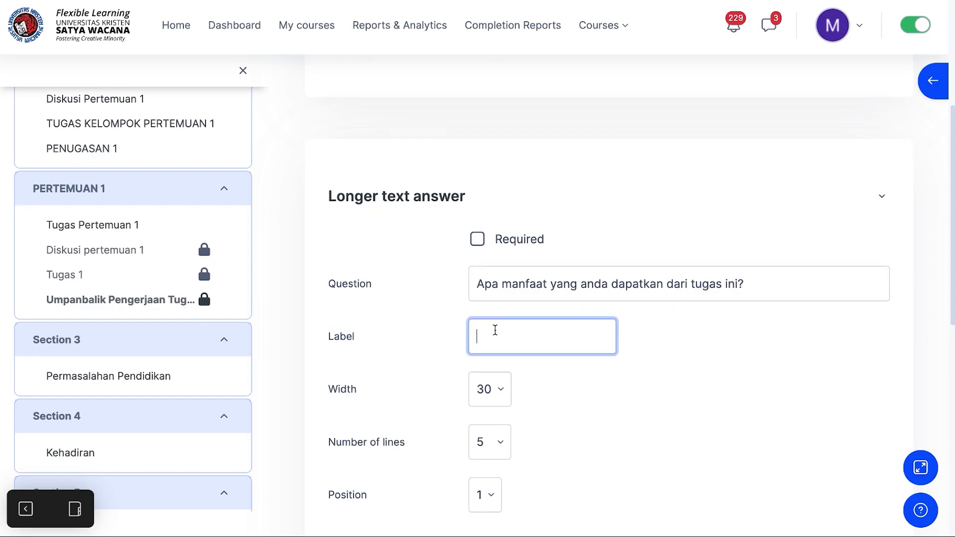
{"action": "type", "text": "P1"}
{"action": "scroll", "coordinate": [515, 383], "scroll_direction": "down", "scroll_amount": 2}
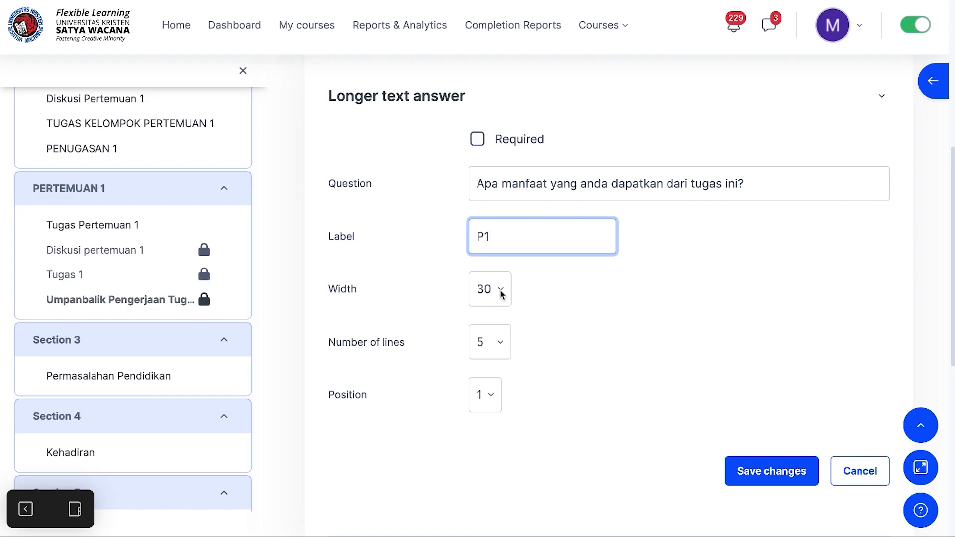
{"action": "left_click", "coordinate": [501, 295]}
{"action": "left_click", "coordinate": [501, 293]}
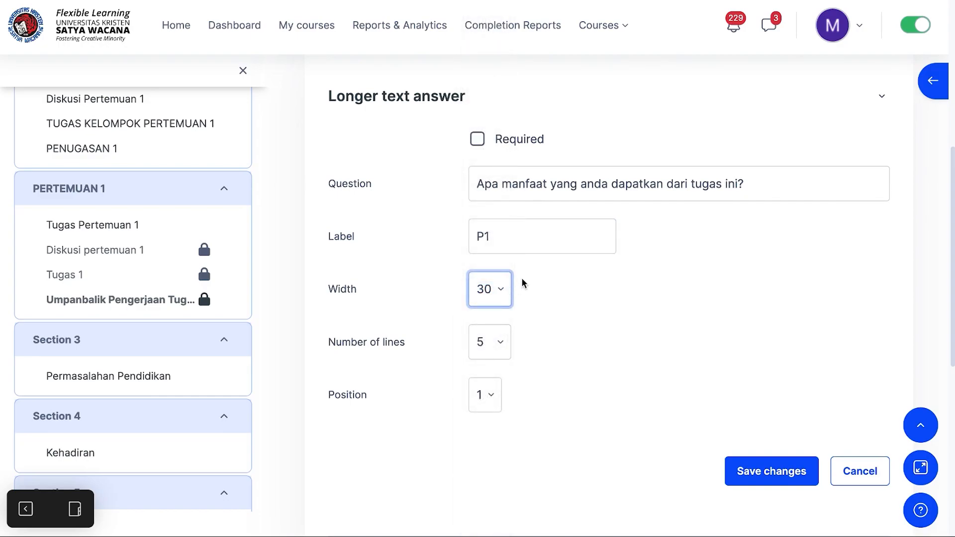
{"action": "left_click", "coordinate": [500, 342]}
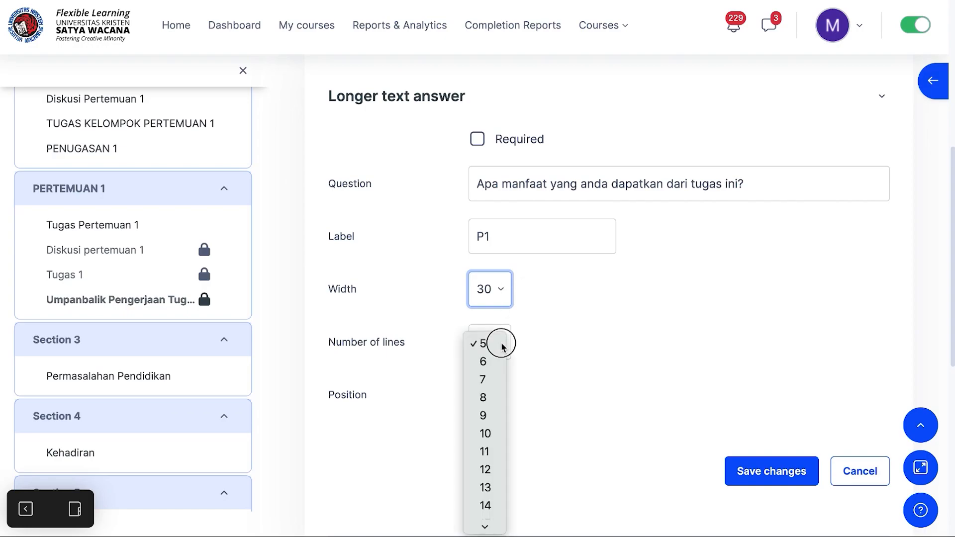
{"action": "left_click", "coordinate": [485, 434]}
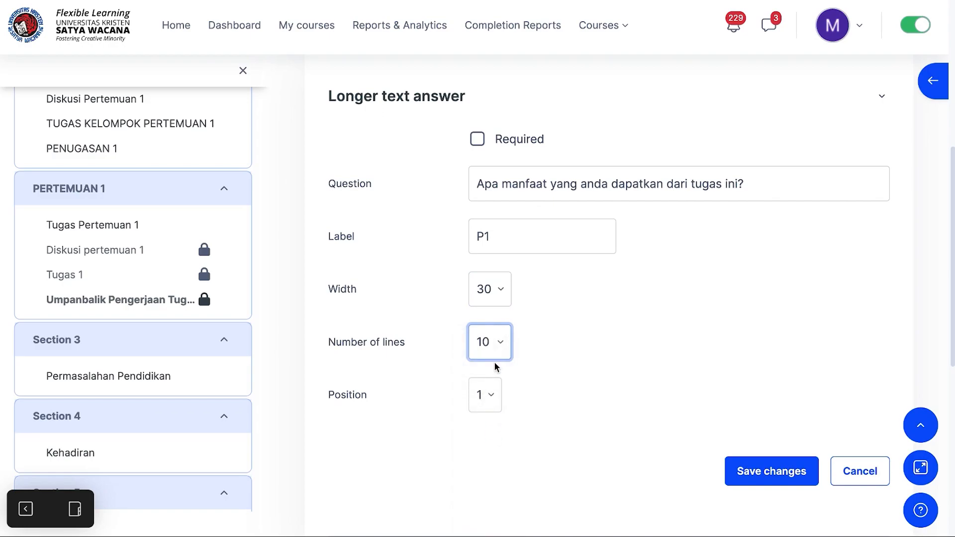
Step: Mark the question as required and save it
{"action": "scroll", "coordinate": [506, 342], "scroll_direction": "down", "scroll_amount": 1}
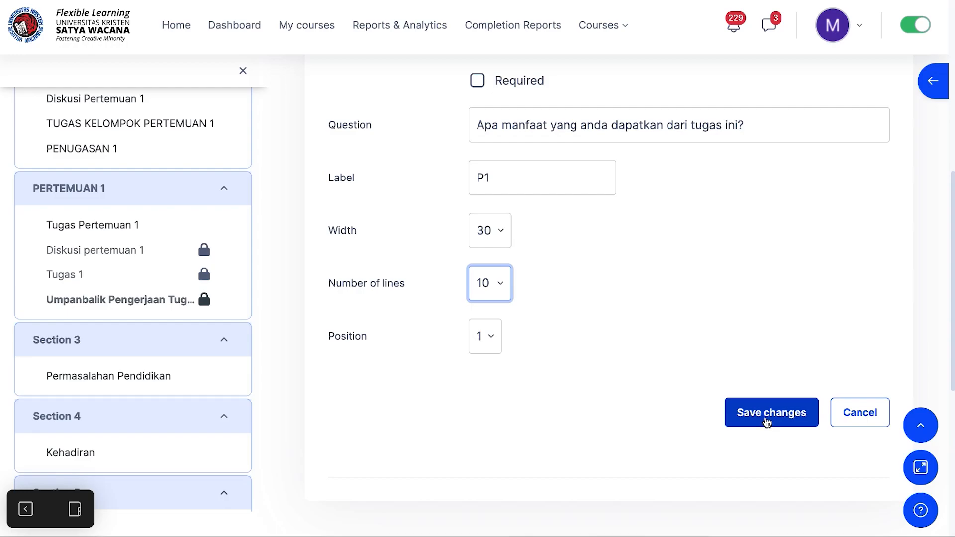
{"action": "scroll", "coordinate": [651, 244], "scroll_direction": "up", "scroll_amount": 2}
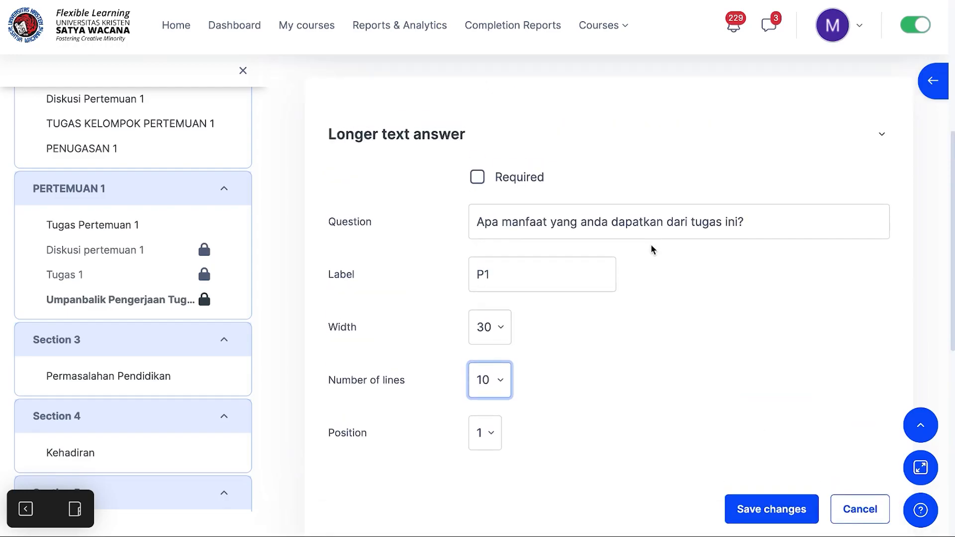
{"action": "left_click", "coordinate": [476, 177]}
{"action": "scroll", "coordinate": [750, 366], "scroll_direction": "down", "scroll_amount": 3}
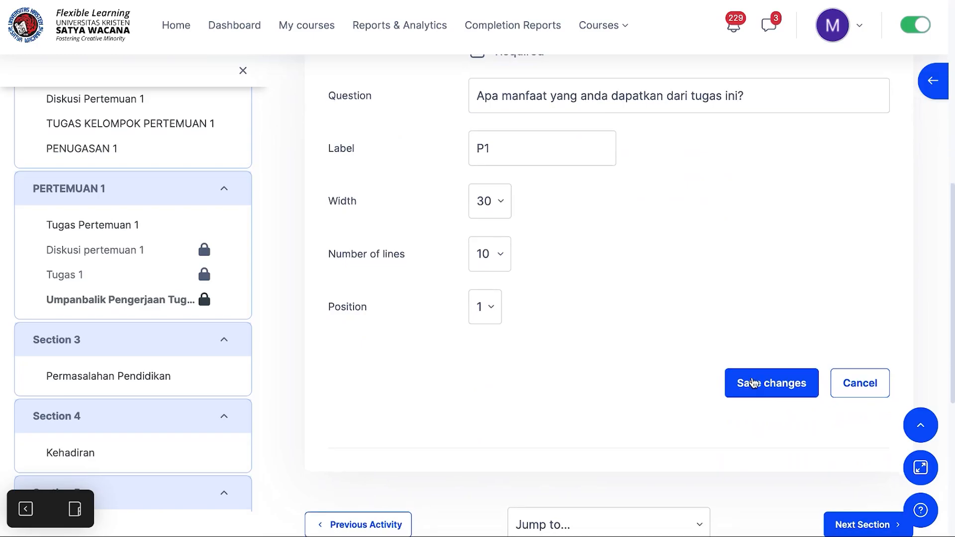
{"action": "left_click", "coordinate": [754, 384]}
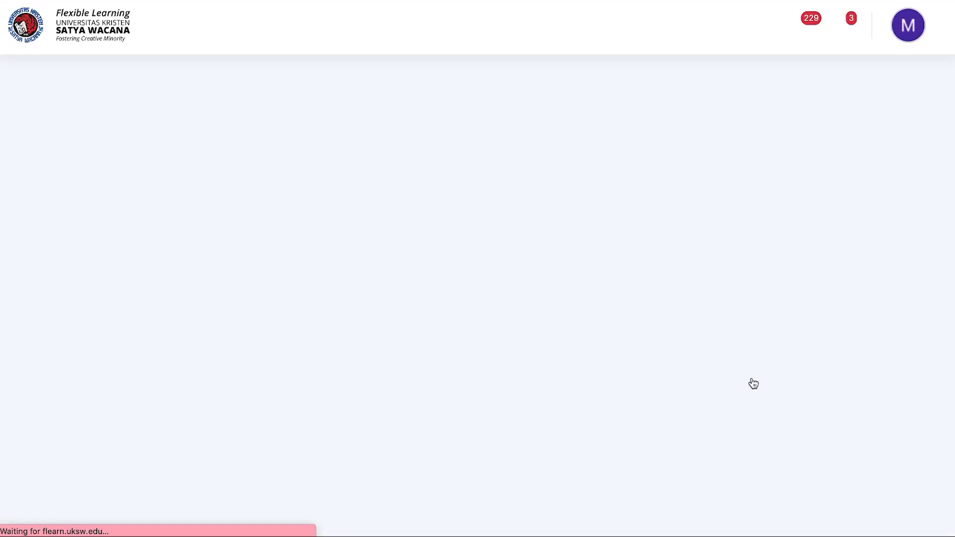
Step: Start adding another Longer text answer question
{"action": "scroll", "coordinate": [633, 406], "scroll_direction": "down", "scroll_amount": 3}
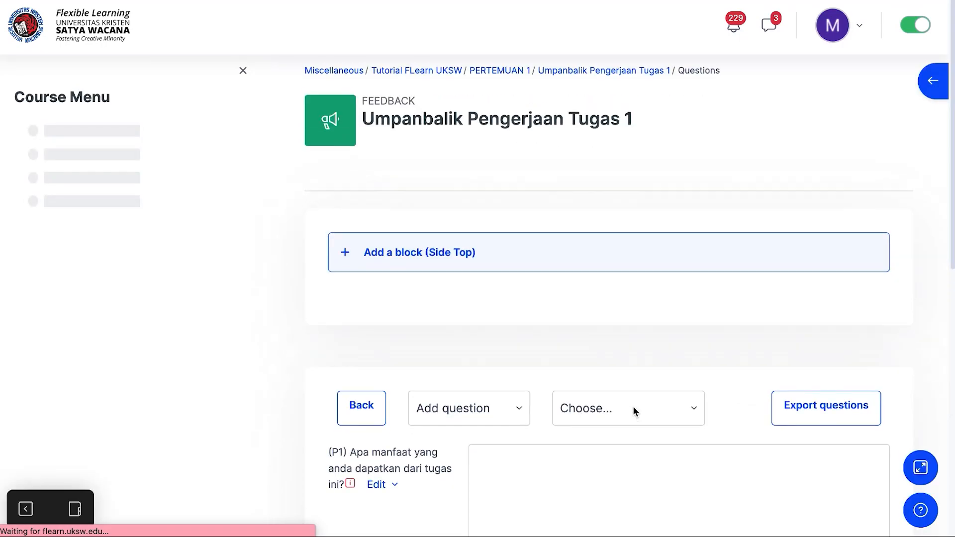
{"action": "scroll", "coordinate": [633, 406], "scroll_direction": "down", "scroll_amount": 2}
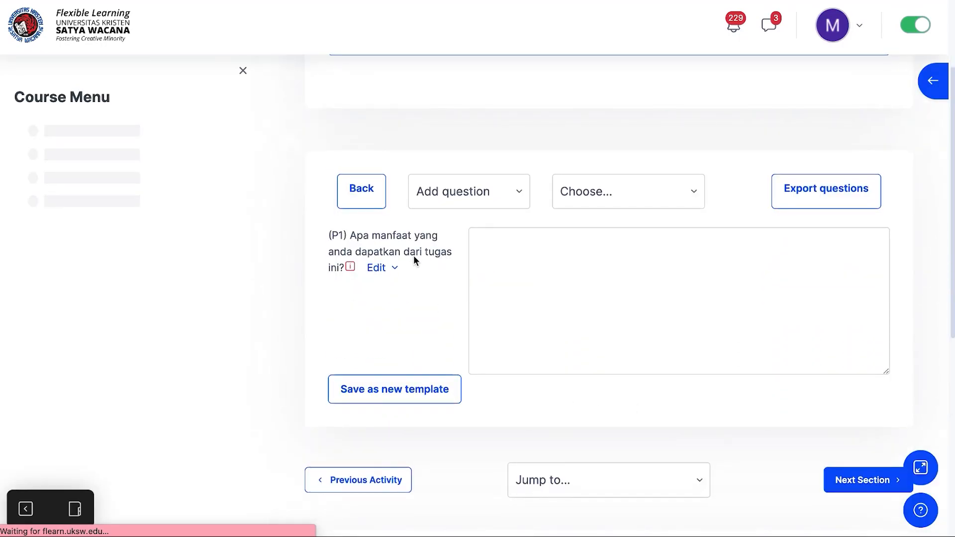
{"action": "left_click", "coordinate": [480, 200]}
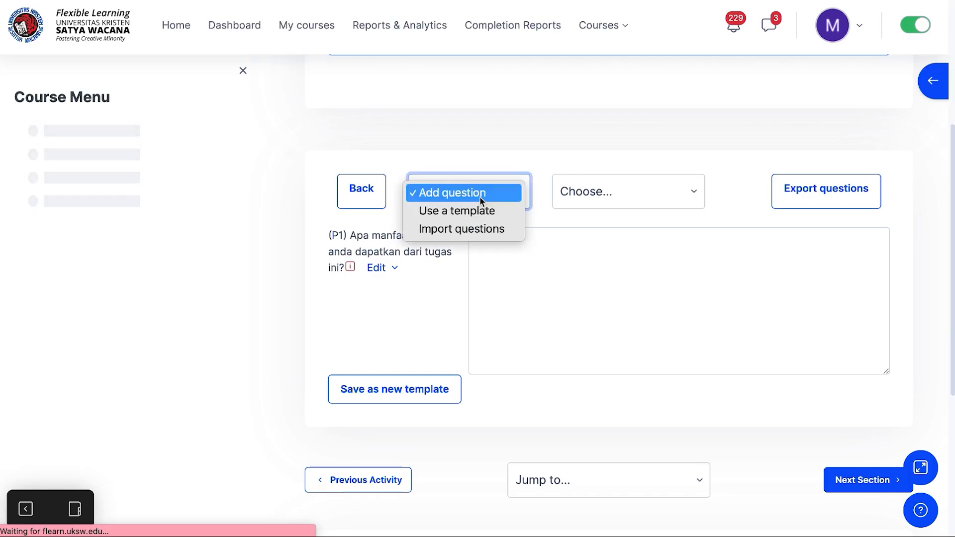
{"action": "left_click", "coordinate": [495, 192]}
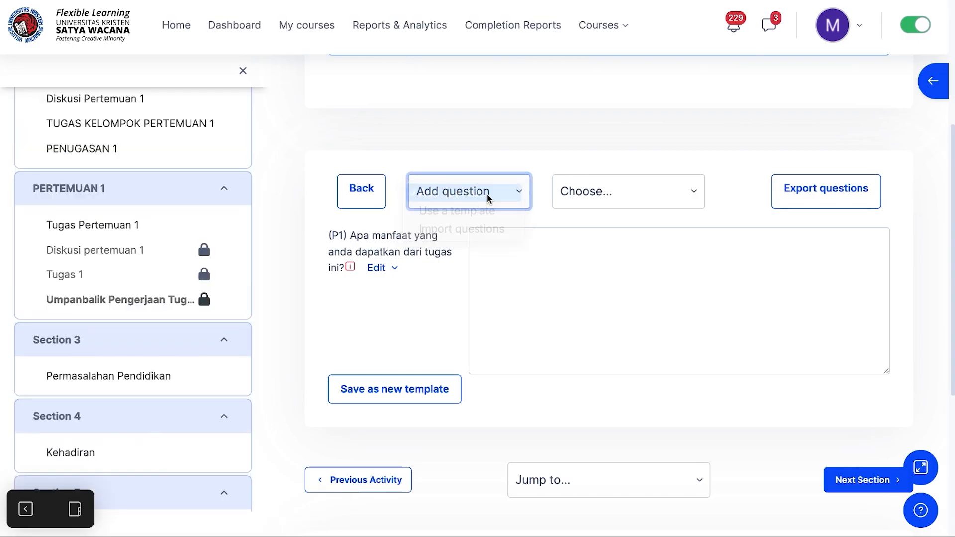
{"action": "left_click", "coordinate": [697, 192]}
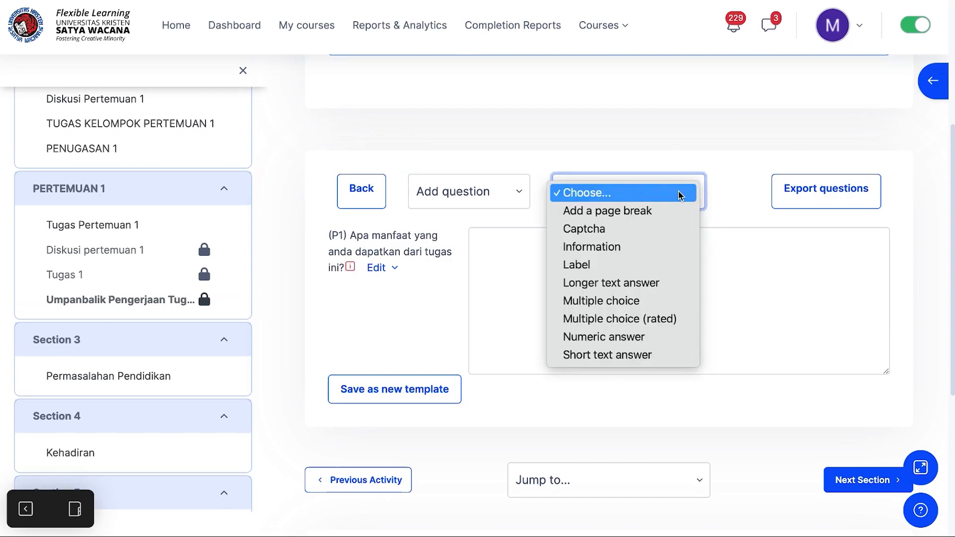
{"action": "left_click", "coordinate": [639, 283]}
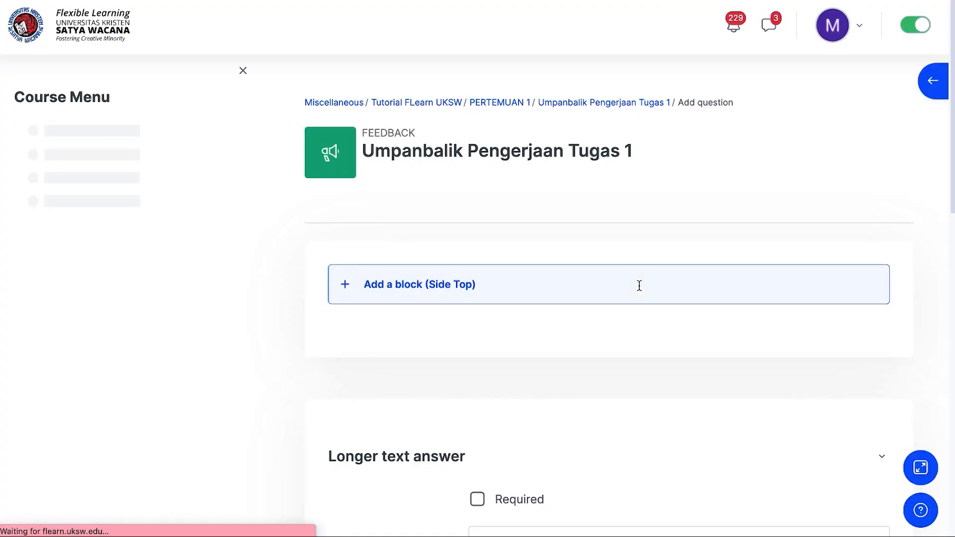
Step: Mark the new question as required and enter "Bagaimana pendapat anda tentang tugas 1?"
{"action": "scroll", "coordinate": [534, 378], "scroll_direction": "down", "scroll_amount": 5}
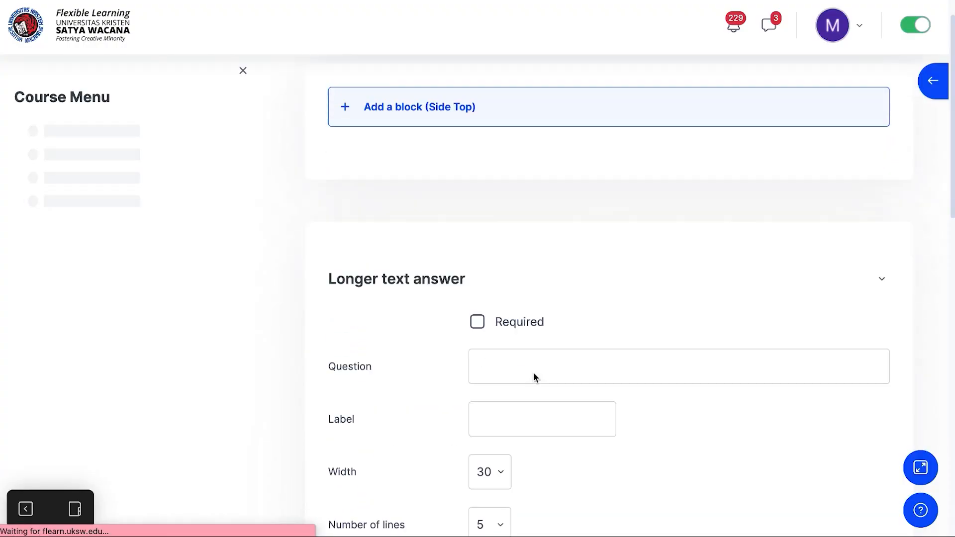
{"action": "left_click", "coordinate": [477, 253]}
{"action": "left_click", "coordinate": [489, 296]}
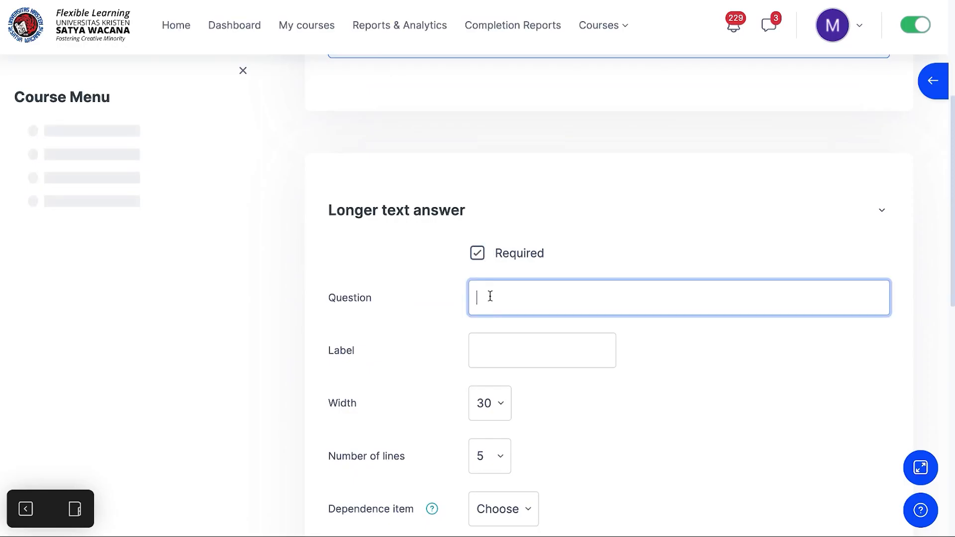
{"action": "type", "text": "Bagai"}
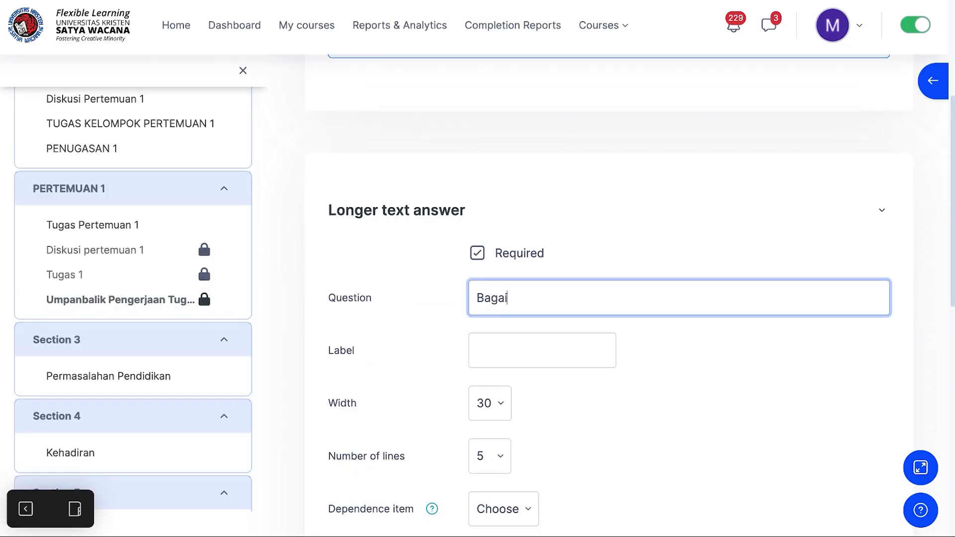
{"action": "type", "text": "mana pendapat "}
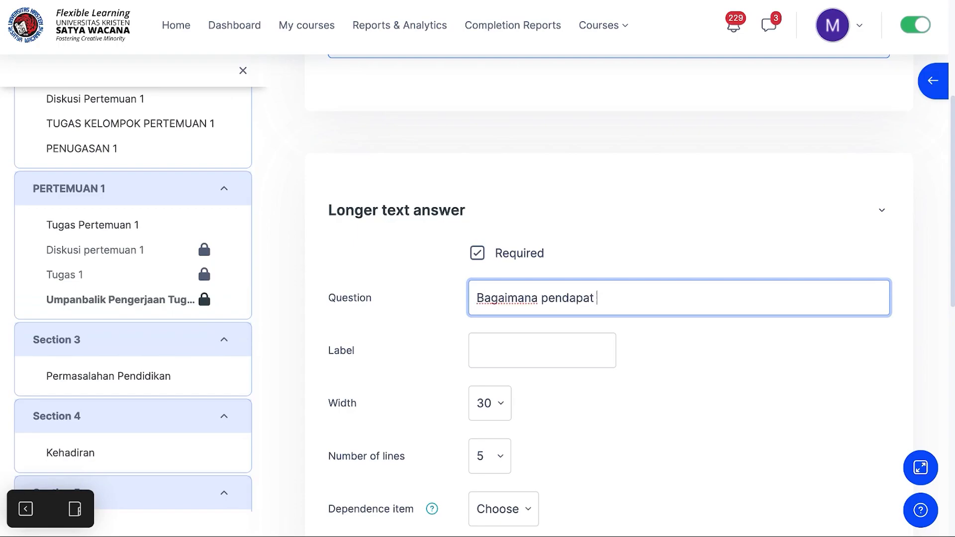
{"action": "type", "text": "anda tentang "}
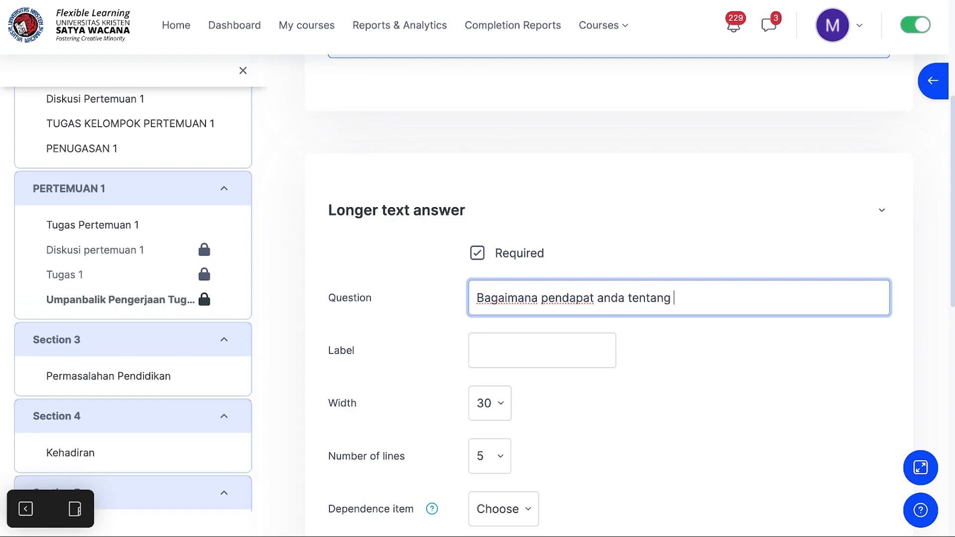
{"action": "type", "text": "tugas 1?"}
Step: Label the new question P2
{"action": "left_click", "coordinate": [502, 350]}
{"action": "type", "text": "P2"}
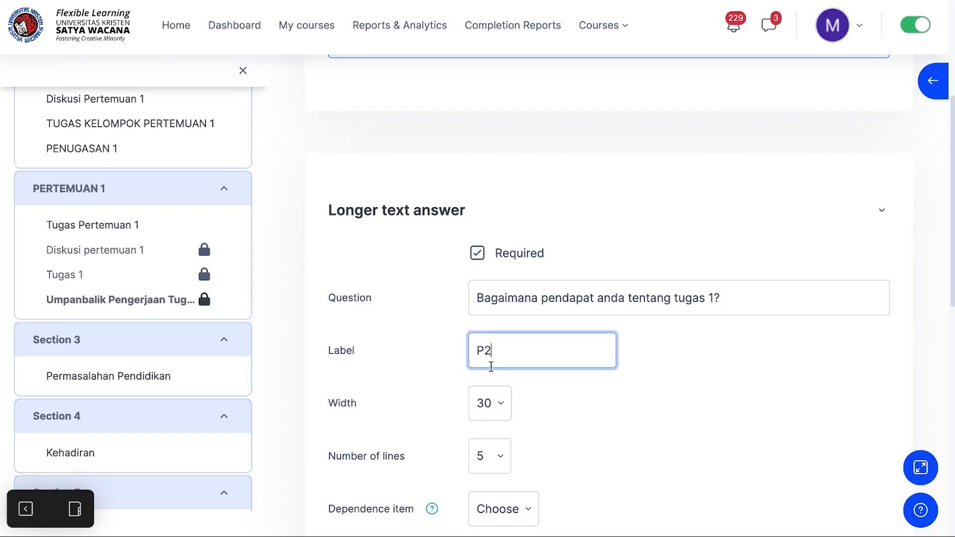
Step: Set the second question's number of lines to 10 and save the question
{"action": "scroll", "coordinate": [491, 366], "scroll_direction": "down", "scroll_amount": 2}
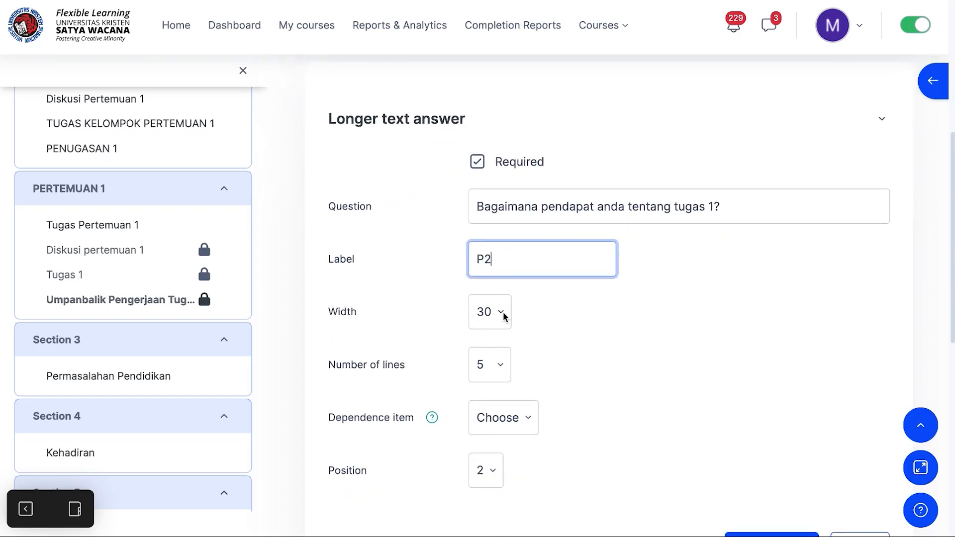
{"action": "left_click", "coordinate": [500, 365]}
{"action": "left_click", "coordinate": [490, 455]}
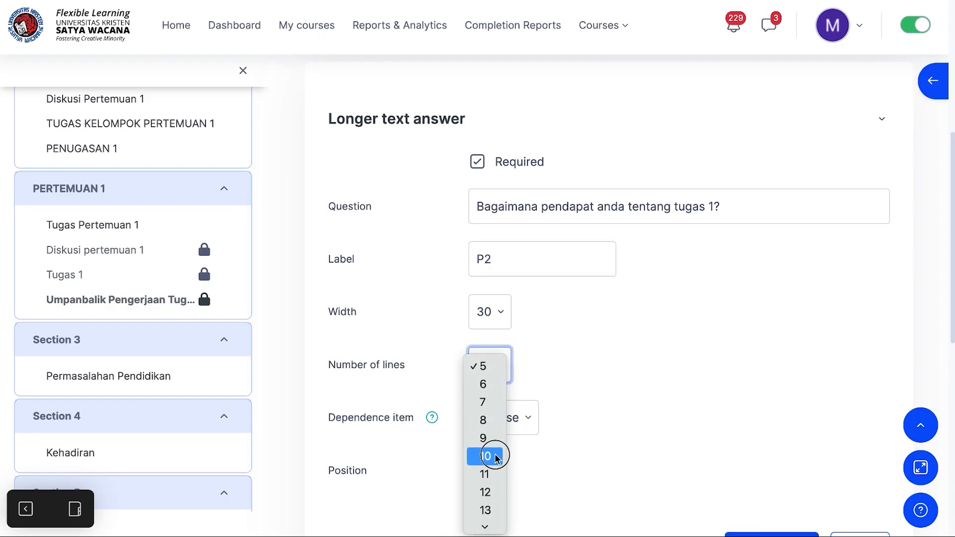
{"action": "scroll", "coordinate": [545, 417], "scroll_direction": "down", "scroll_amount": 1}
{"action": "scroll", "coordinate": [544, 419], "scroll_direction": "down", "scroll_amount": 2}
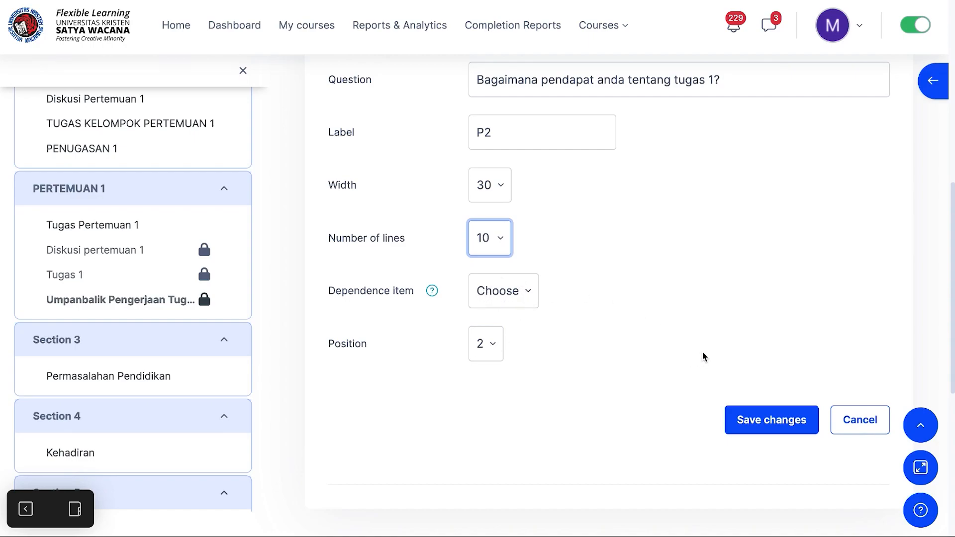
{"action": "left_click", "coordinate": [771, 425]}
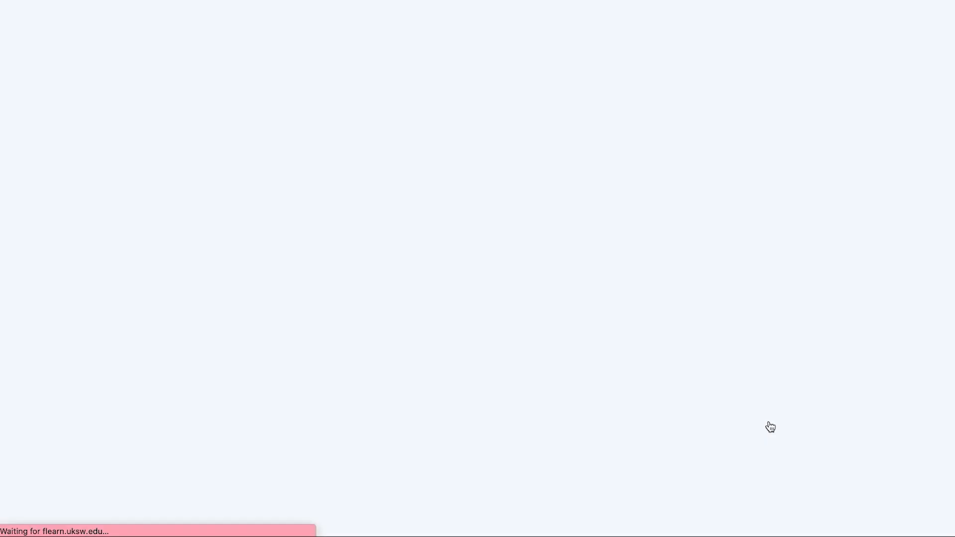
Step: Go back to the feedback activity page and open the preview of its questions
{"action": "scroll", "coordinate": [619, 406], "scroll_direction": "down", "scroll_amount": 6}
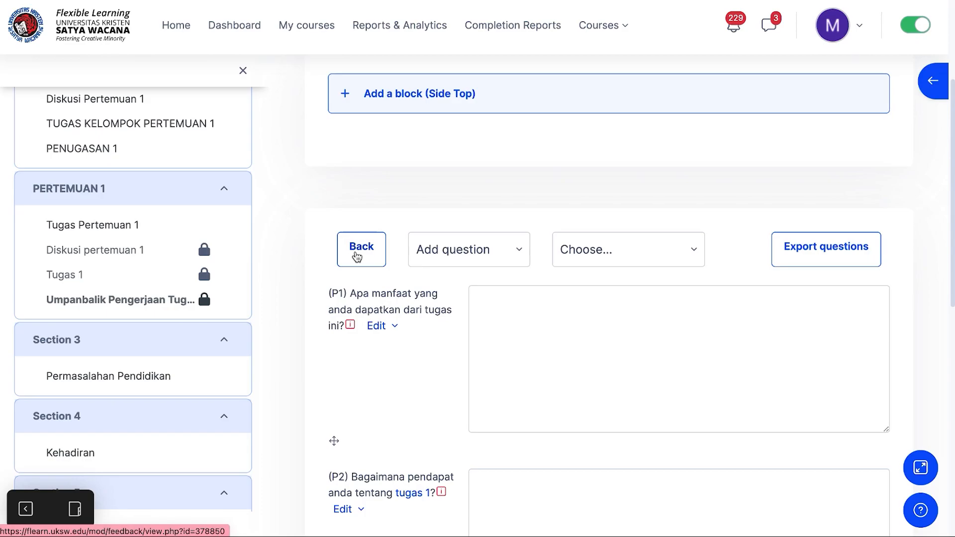
{"action": "scroll", "coordinate": [356, 256], "scroll_direction": "down", "scroll_amount": 6}
{"action": "scroll", "coordinate": [356, 256], "scroll_direction": "up", "scroll_amount": 2}
{"action": "scroll", "coordinate": [355, 250], "scroll_direction": "up", "scroll_amount": 3}
{"action": "left_click", "coordinate": [357, 134]}
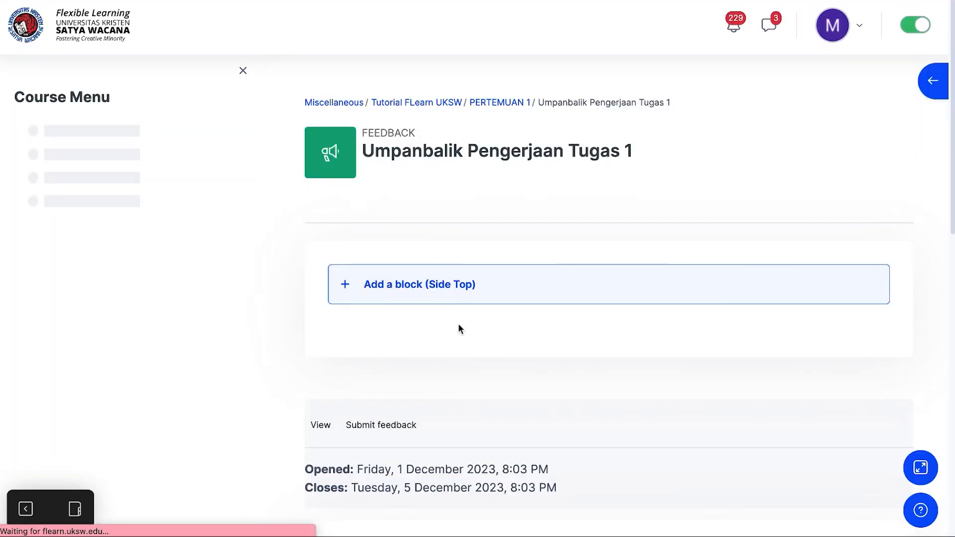
{"action": "scroll", "coordinate": [458, 328], "scroll_direction": "down", "scroll_amount": 7}
{"action": "scroll", "coordinate": [458, 323], "scroll_direction": "down", "scroll_amount": 1}
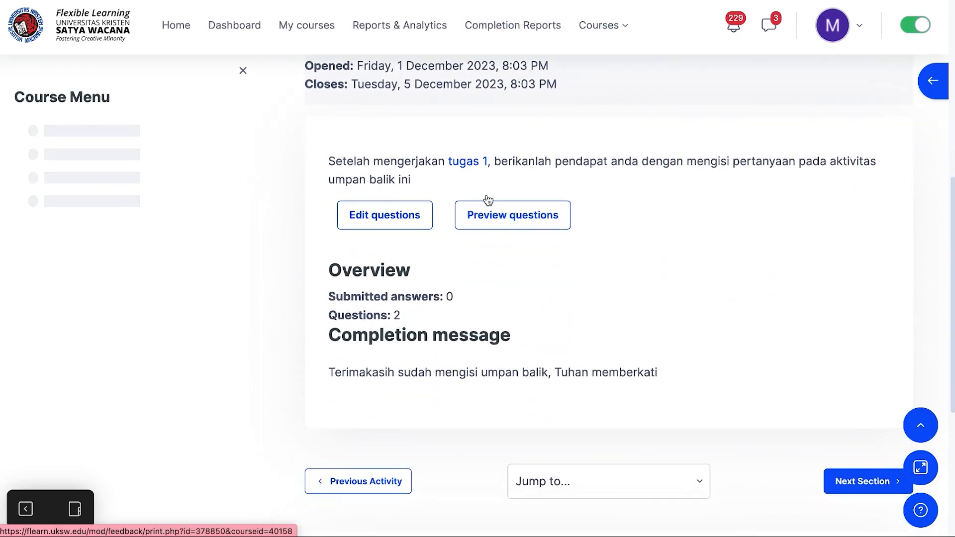
{"action": "left_click", "coordinate": [504, 219]}
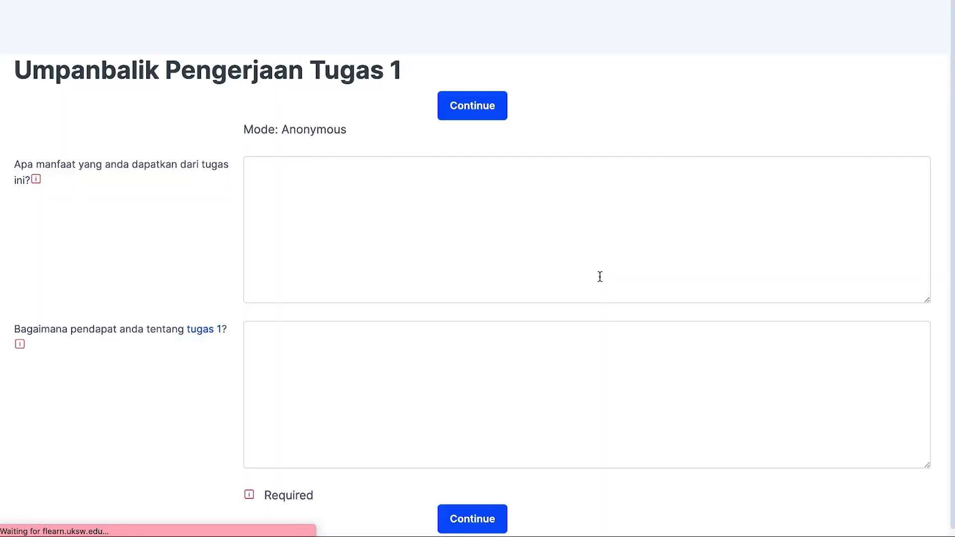
Step: Examine the previewed feedback form, then return to the activity page
{"action": "scroll", "coordinate": [600, 277], "scroll_direction": "down", "scroll_amount": 1}
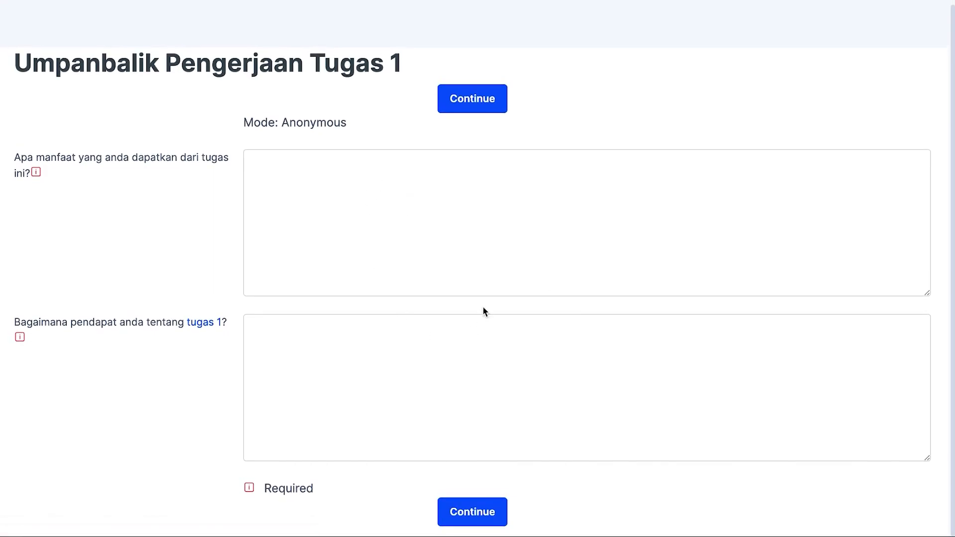
{"action": "scroll", "coordinate": [426, 334], "scroll_direction": "down", "scroll_amount": 1}
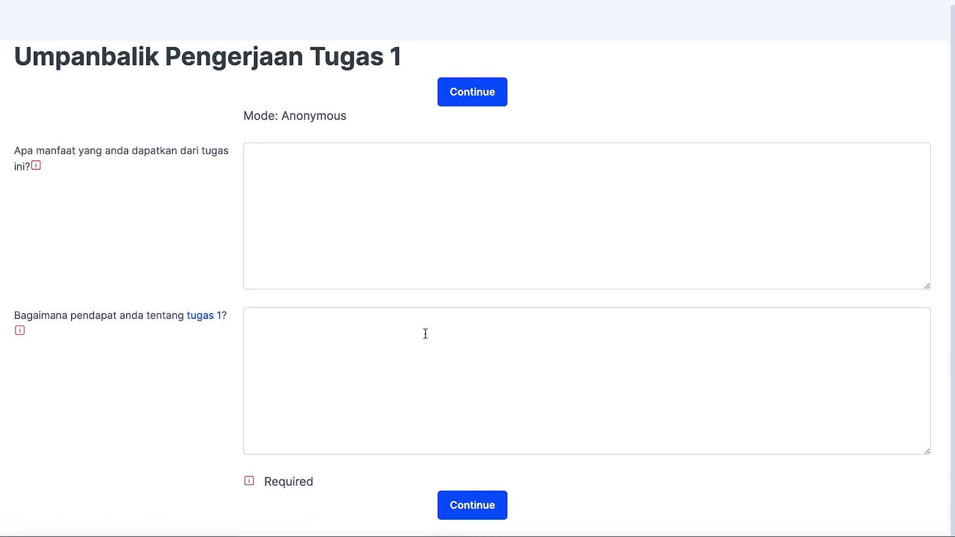
{"action": "scroll", "coordinate": [425, 334], "scroll_direction": "up", "scroll_amount": 1}
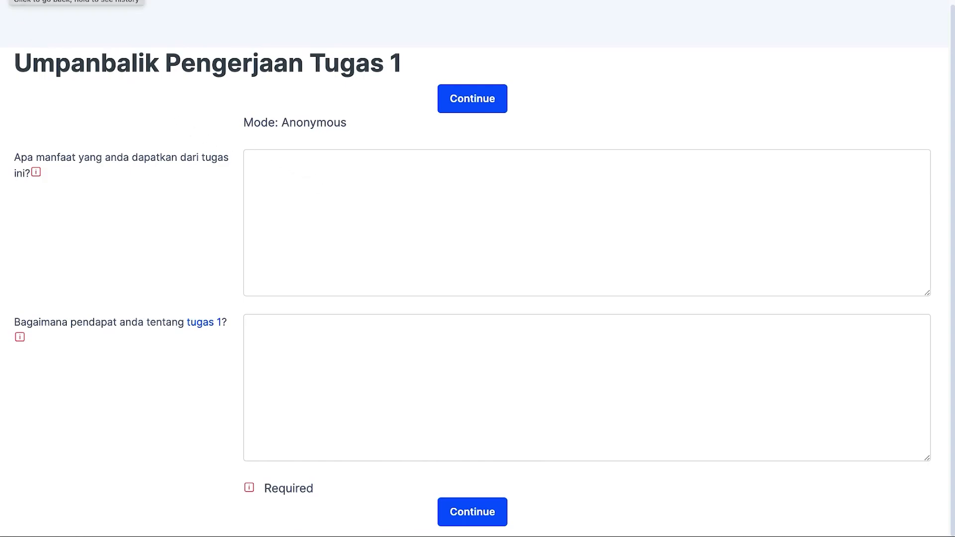
{"action": "key", "text": "alt+Left"}
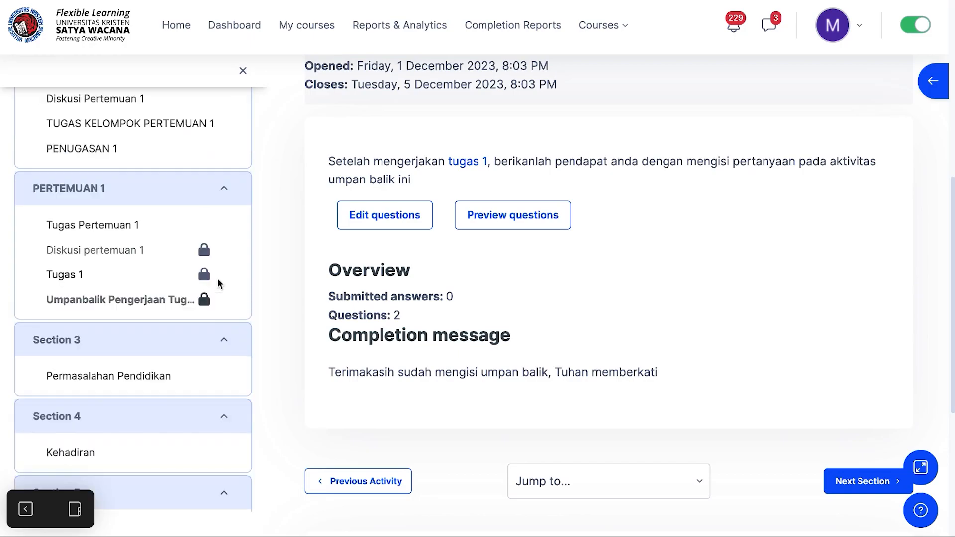
Step: Open the PERTEMUAN 1 course section and review its activities down to the feedback
{"action": "left_click", "coordinate": [98, 191]}
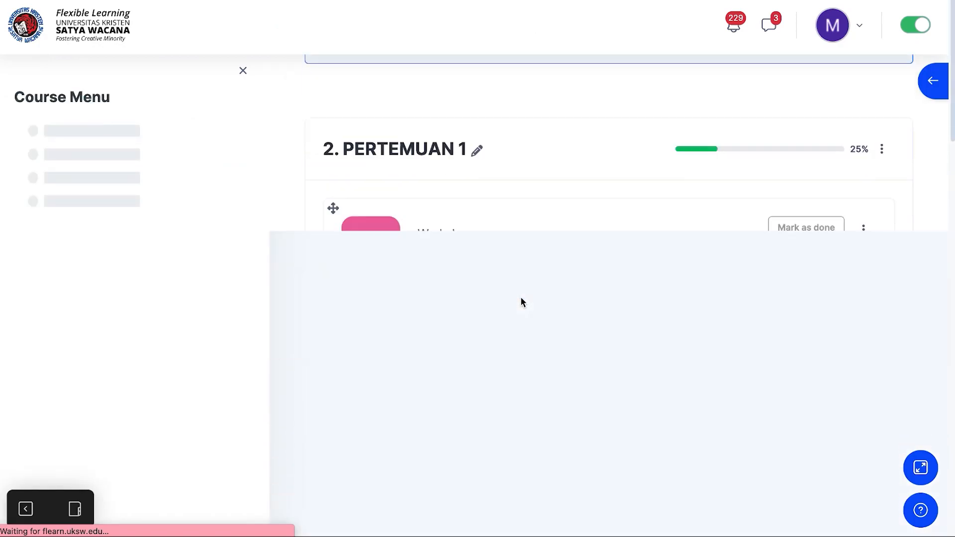
{"action": "scroll", "coordinate": [521, 302], "scroll_direction": "down", "scroll_amount": 8}
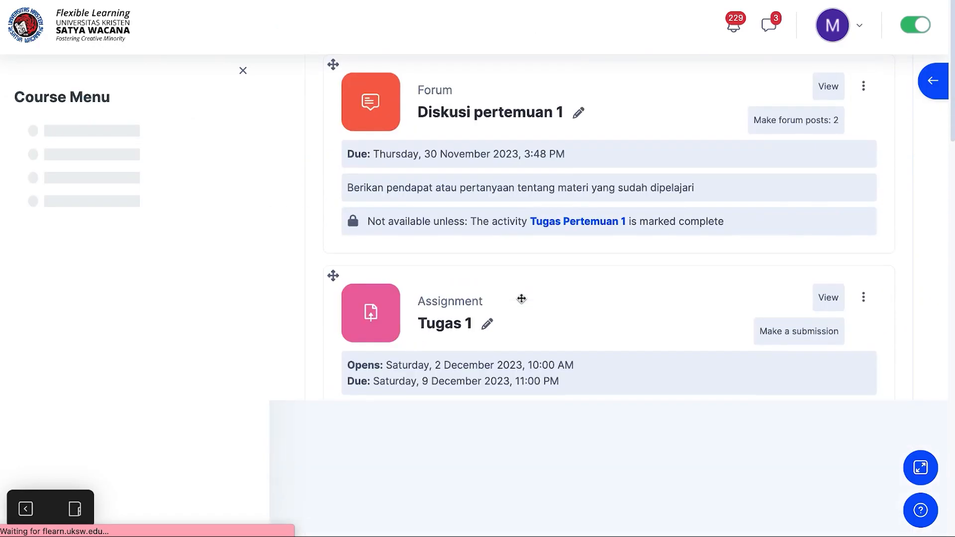
{"action": "scroll", "coordinate": [522, 298], "scroll_direction": "down", "scroll_amount": 5}
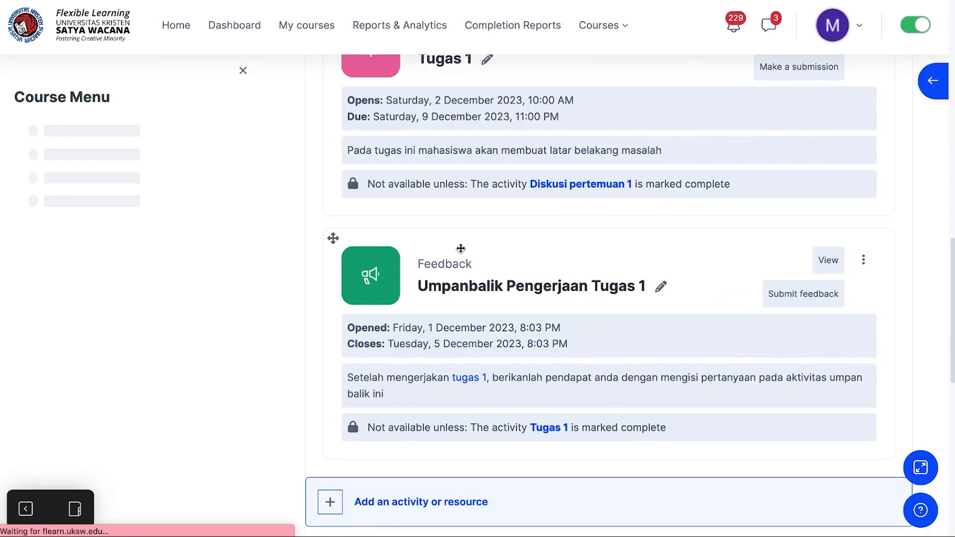